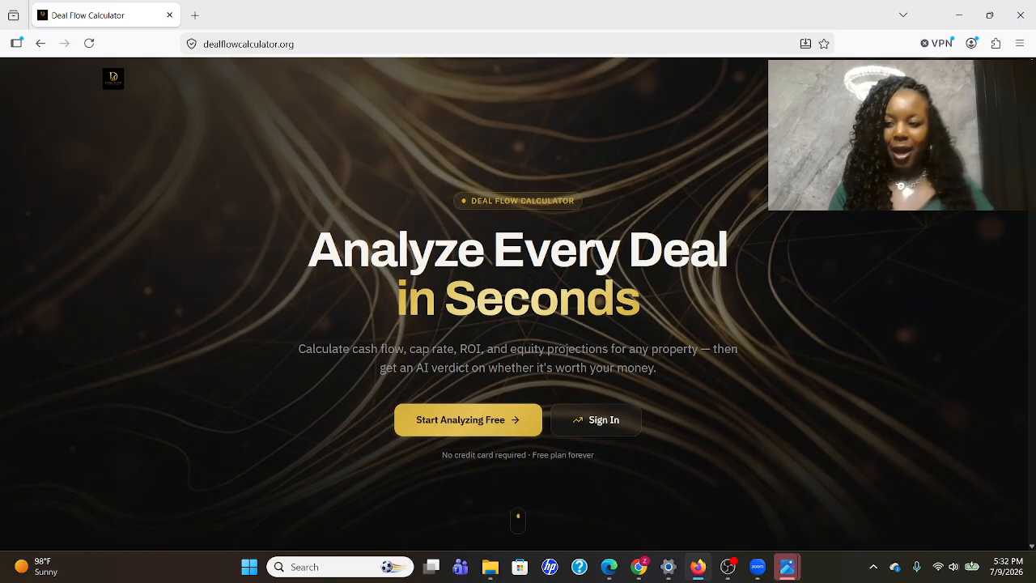
Step: Examine the landing page's feature cards and the sample deal analysis with its metrics, equity growth chart and AI verdict
{"action": "scroll", "coordinate": [518, 324], "scroll_direction": "down", "scroll_amount": 3}
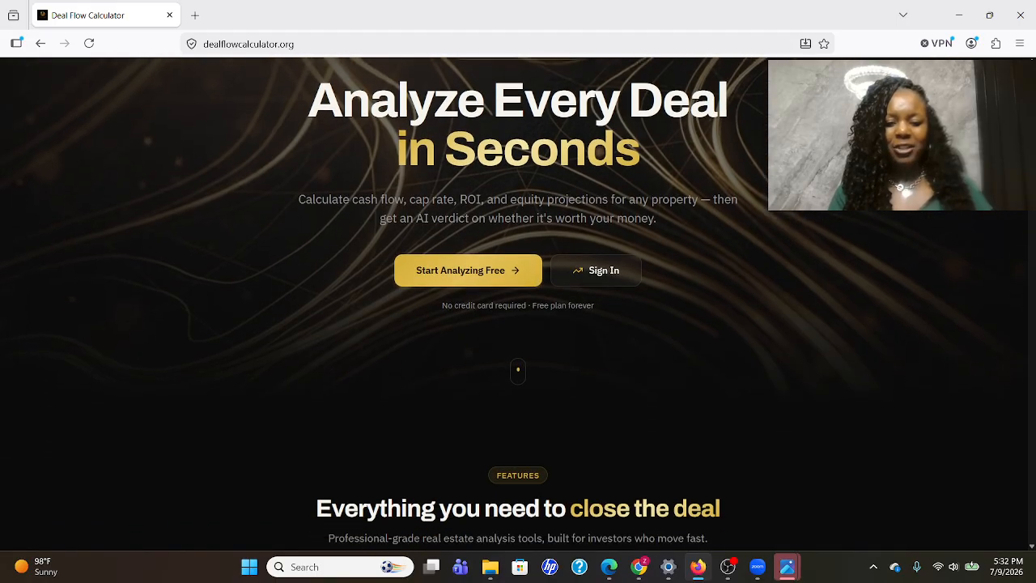
{"action": "scroll", "coordinate": [519, 324], "scroll_direction": "down", "scroll_amount": 3}
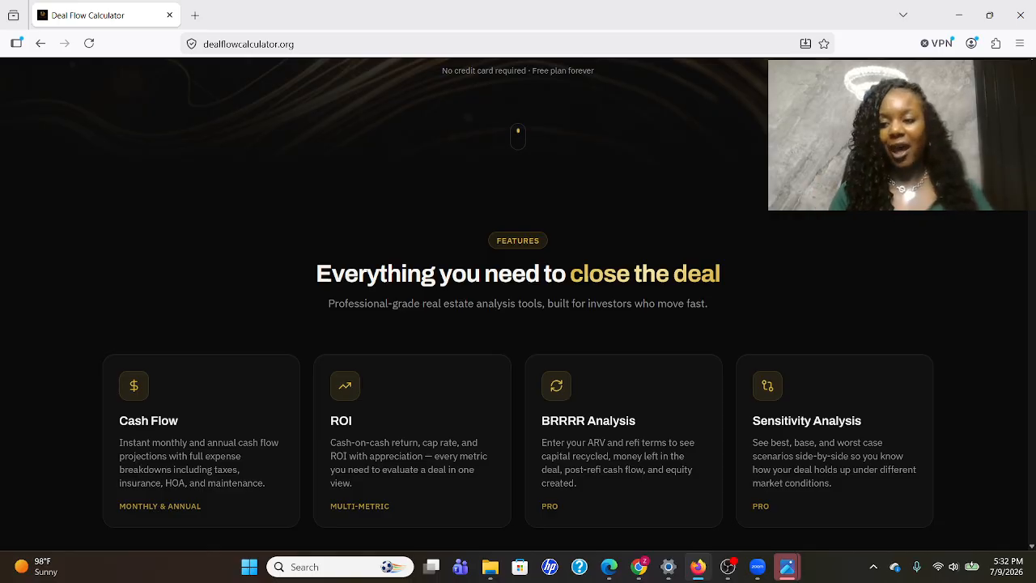
{"action": "scroll", "coordinate": [518, 292], "scroll_direction": "down", "scroll_amount": 1}
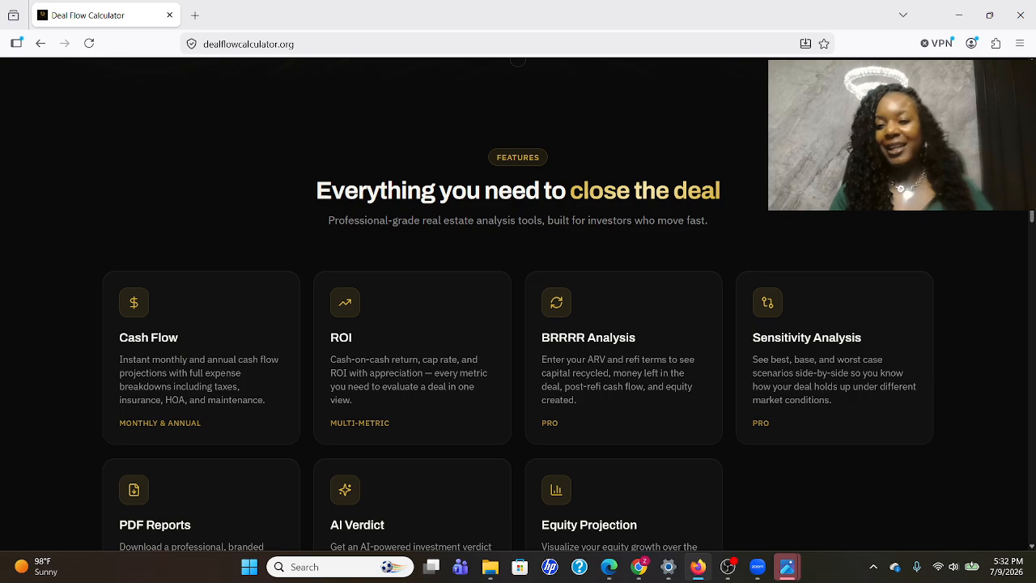
{"action": "scroll", "coordinate": [518, 305], "scroll_direction": "down", "scroll_amount": 5}
{"action": "scroll", "coordinate": [518, 305], "scroll_direction": "down", "scroll_amount": 1}
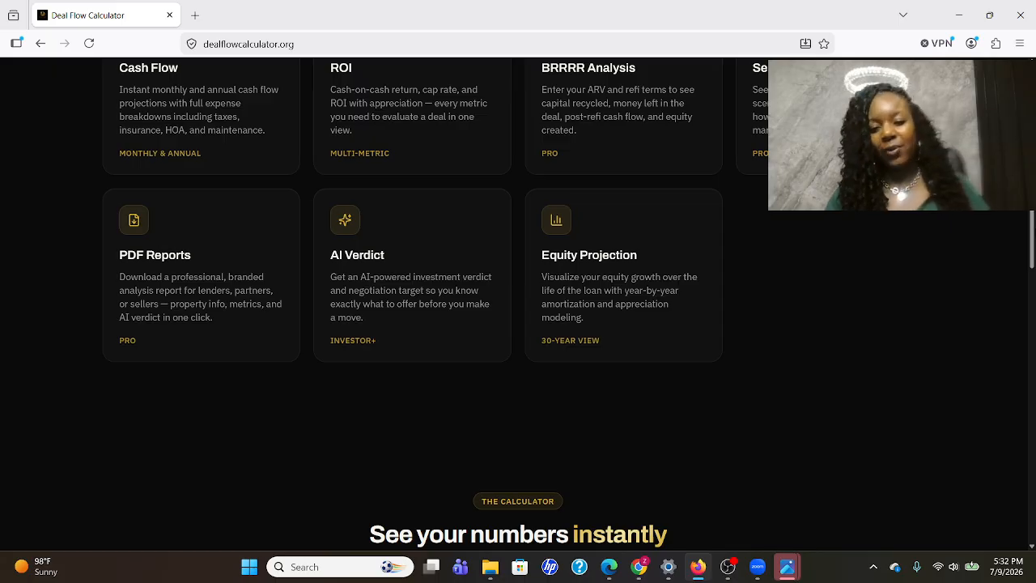
{"action": "scroll", "coordinate": [1033, 213], "scroll_direction": "down", "scroll_amount": 3}
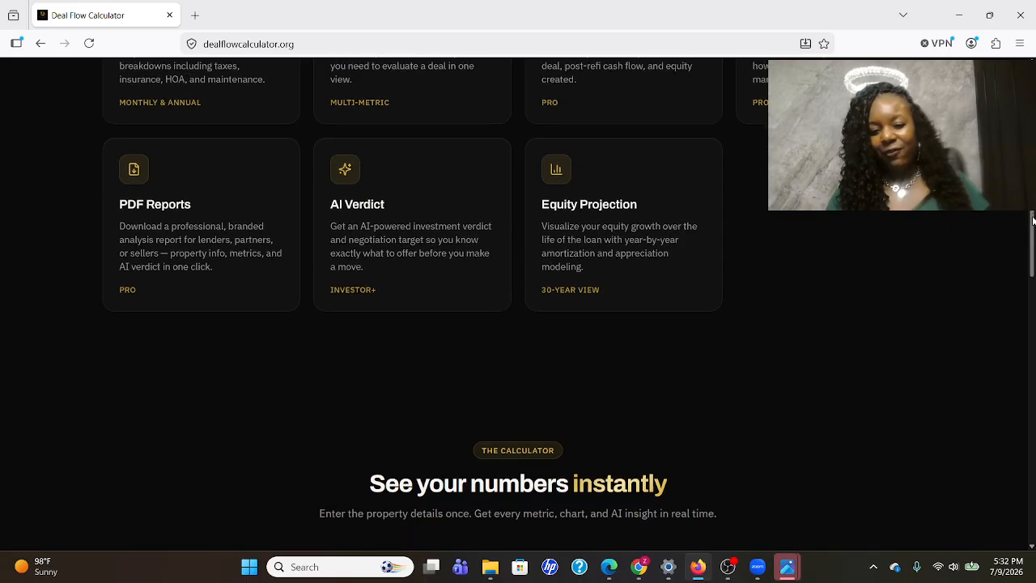
{"action": "scroll", "coordinate": [519, 324], "scroll_direction": "down", "scroll_amount": 5}
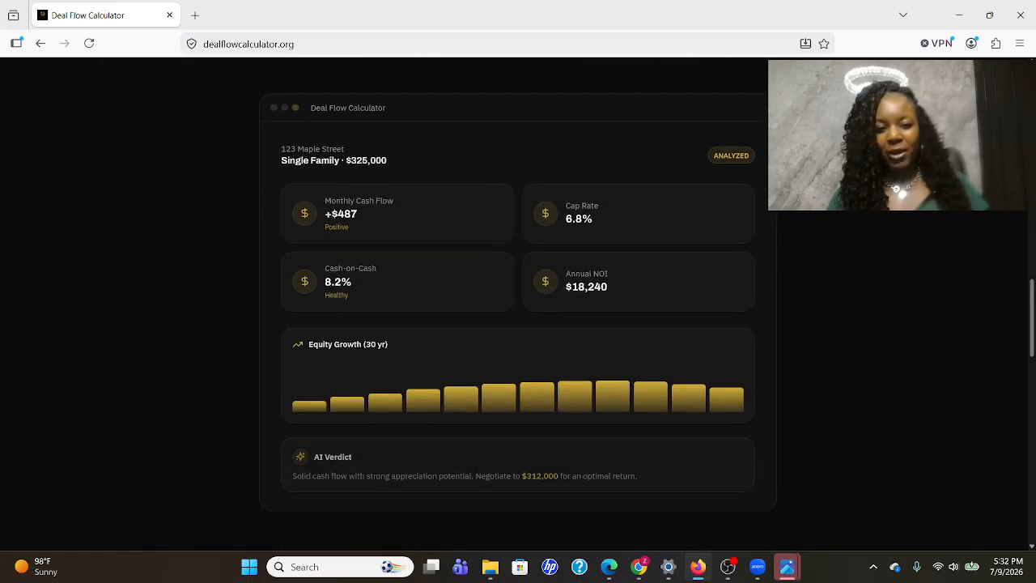
{"action": "scroll", "coordinate": [518, 324], "scroll_direction": "up", "scroll_amount": 2}
{"action": "scroll", "coordinate": [518, 324], "scroll_direction": "down", "scroll_amount": 5}
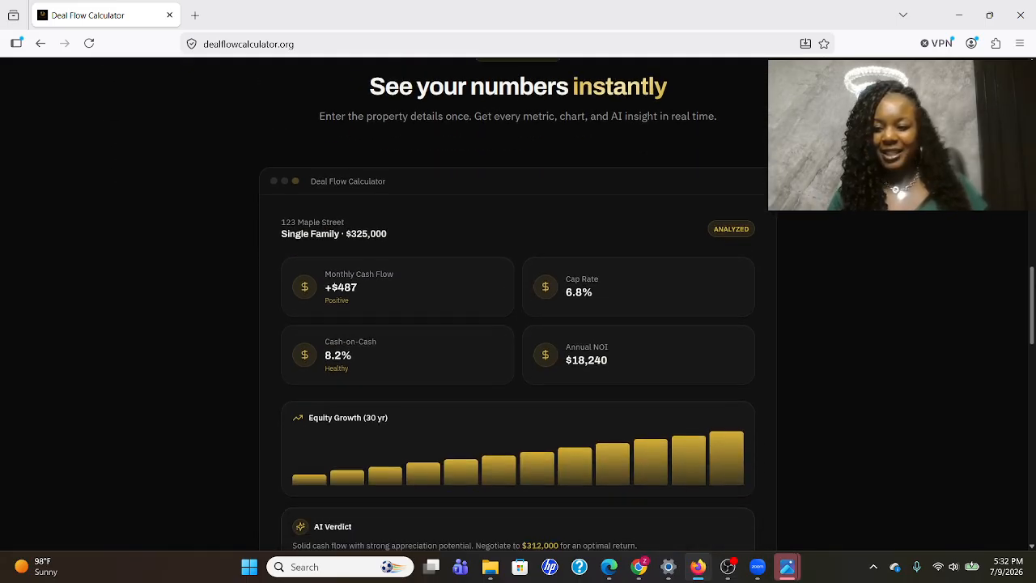
Step: Compare the monthly and yearly prices of the Free, Pro and Investor+ plans in the pricing section
{"action": "scroll", "coordinate": [518, 324], "scroll_direction": "down", "scroll_amount": 6}
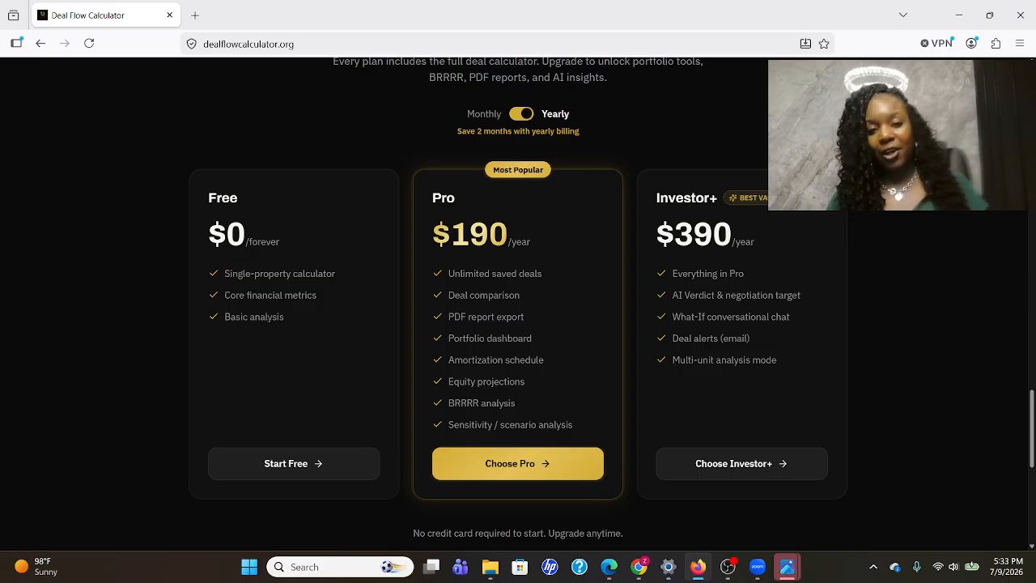
{"action": "left_click", "coordinate": [518, 115]}
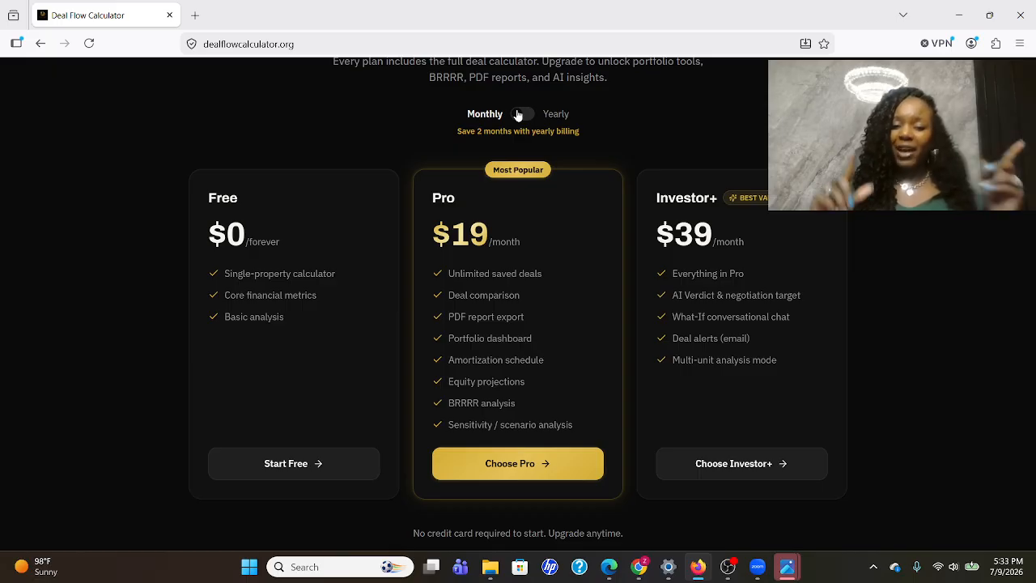
{"action": "left_click", "coordinate": [524, 117]}
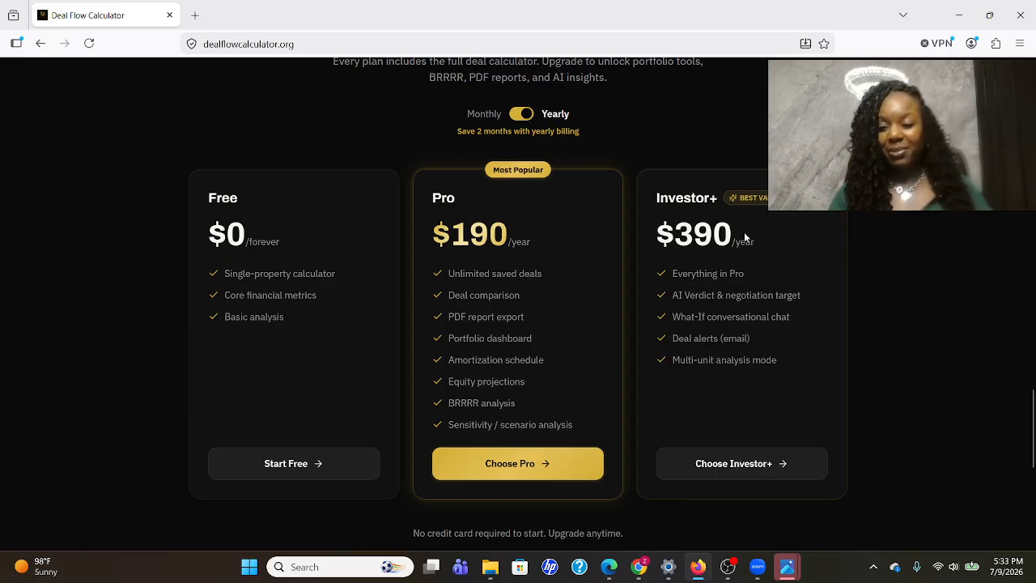
Step: Return to the start of the landing page and sign in to the account with the prefilled credentials
{"action": "left_click_drag", "start_coordinate": [1032, 414], "coordinate": [1032, 85]}
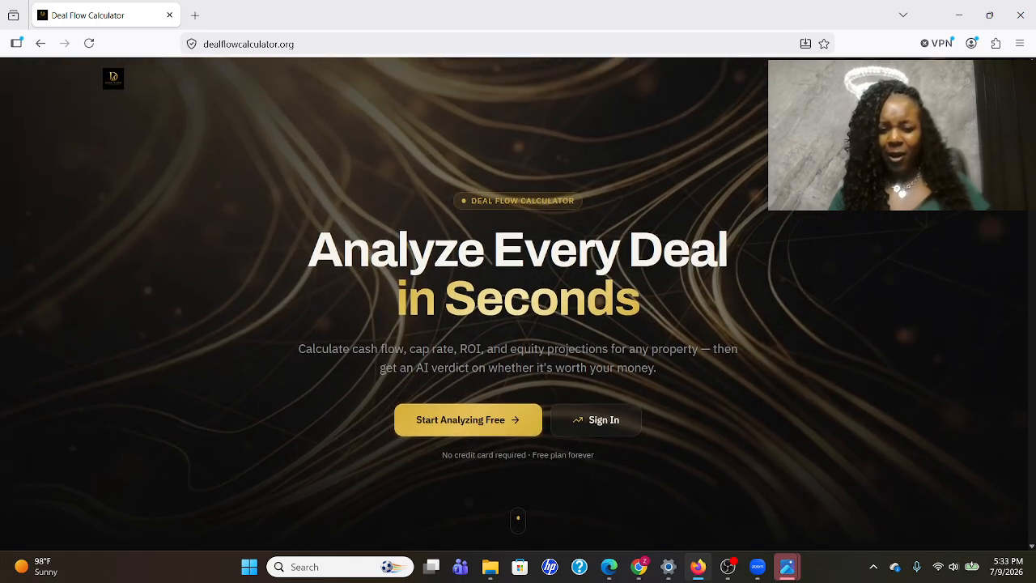
{"action": "left_click", "coordinate": [605, 420]}
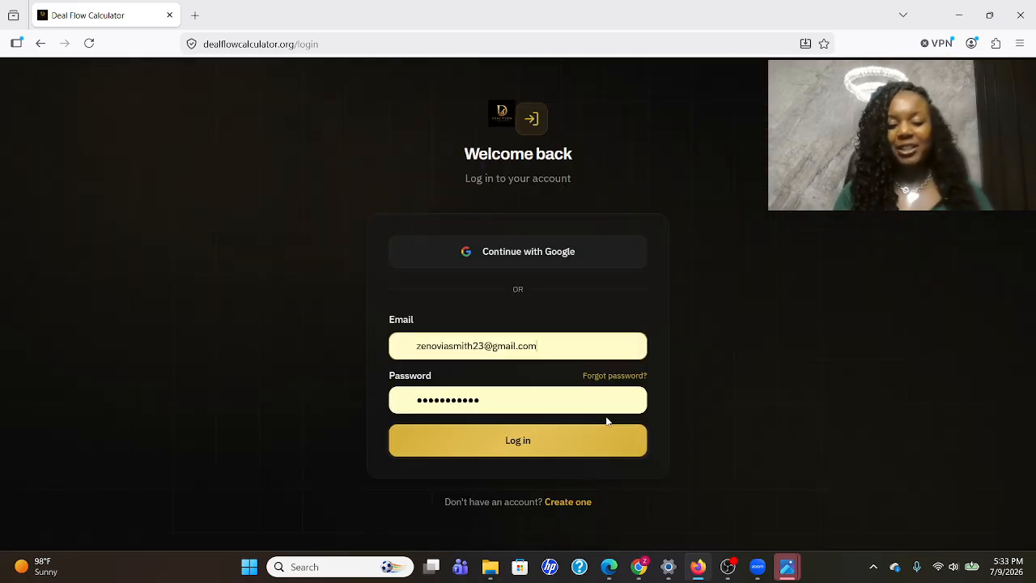
{"action": "left_click", "coordinate": [526, 442]}
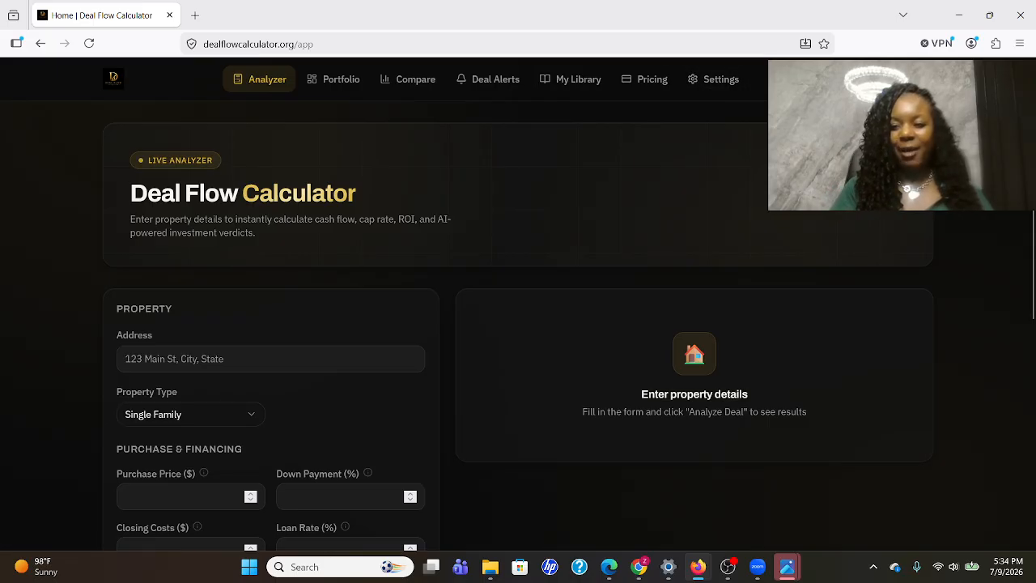
Step: Enter the property's street address, city and state in the analyzer form, and check the property type options, keeping Single Family
{"action": "scroll", "coordinate": [518, 324], "scroll_direction": "down", "scroll_amount": 3}
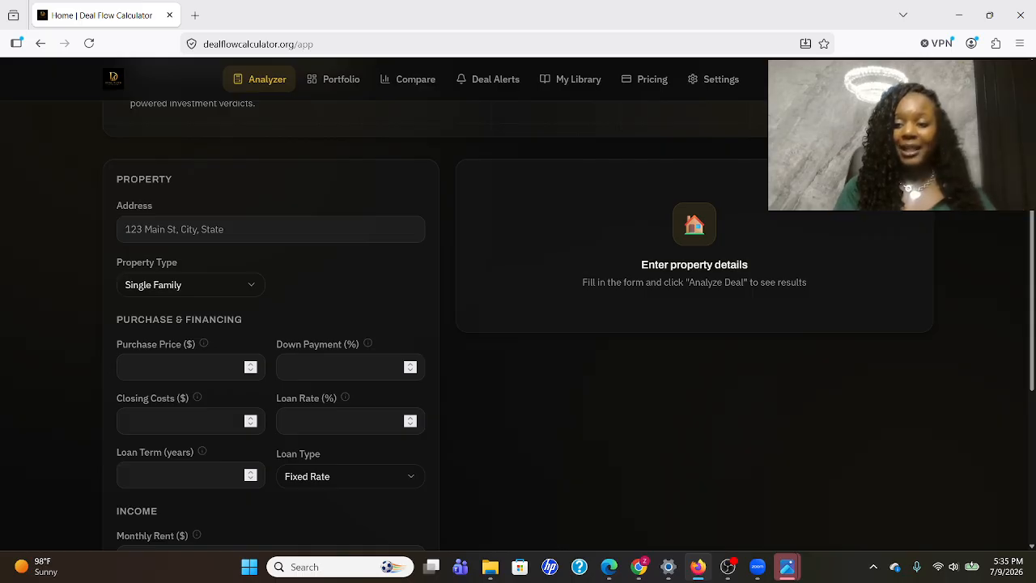
{"action": "scroll", "coordinate": [318, 144], "scroll_direction": "down", "scroll_amount": 1}
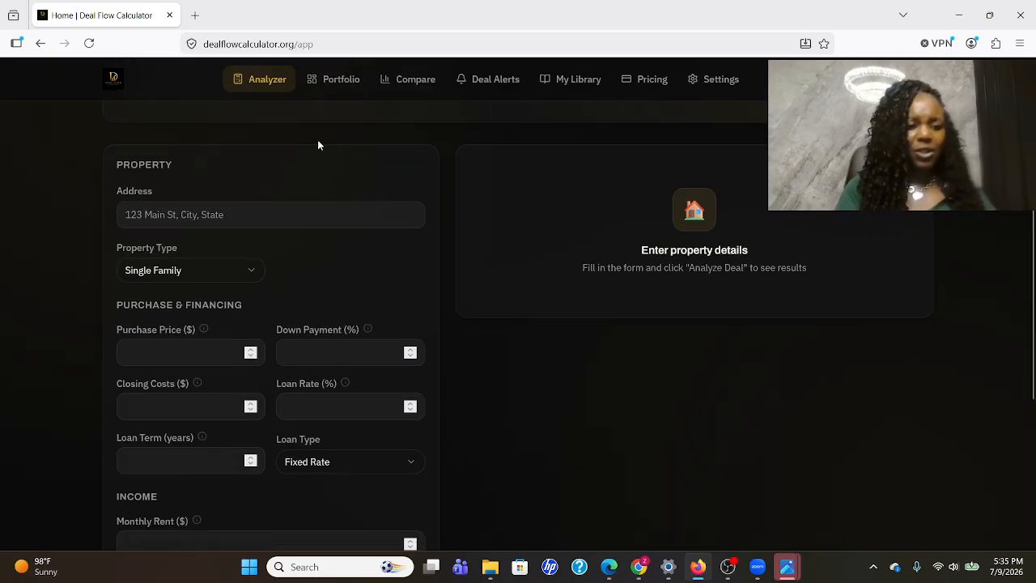
{"action": "left_click", "coordinate": [251, 212]}
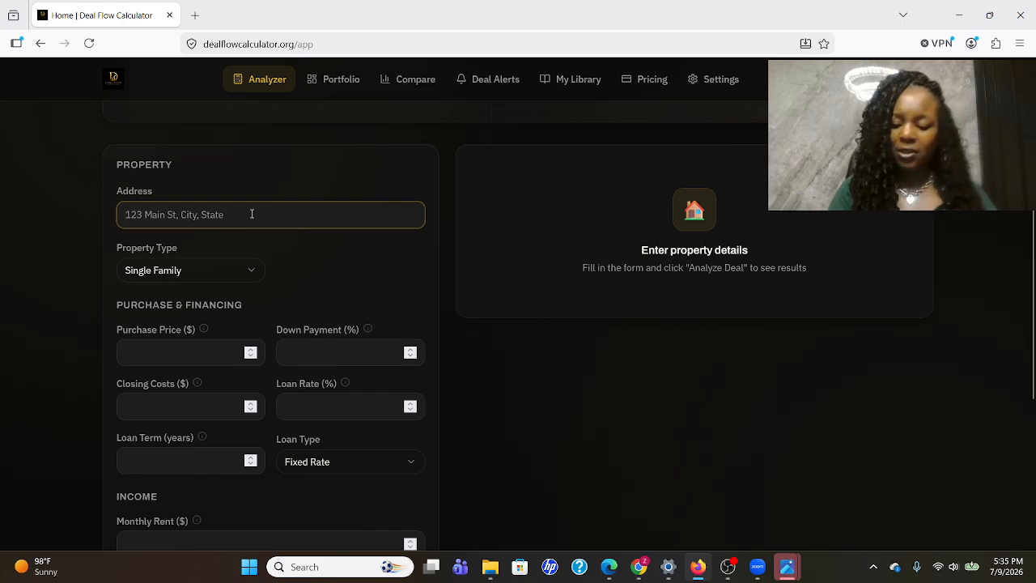
{"action": "type", "text": "123"}
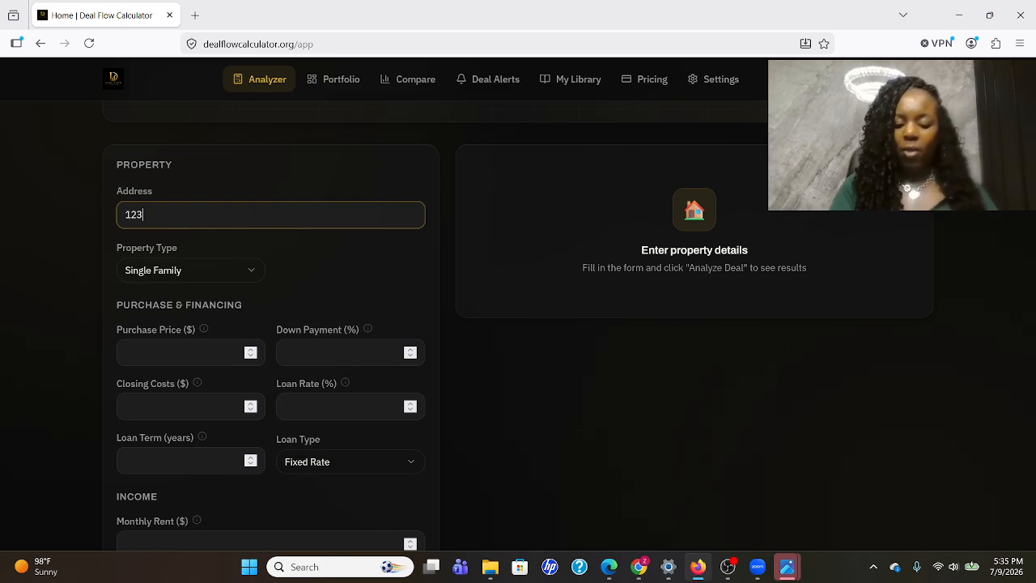
{"action": "type", "text": " Investr"}
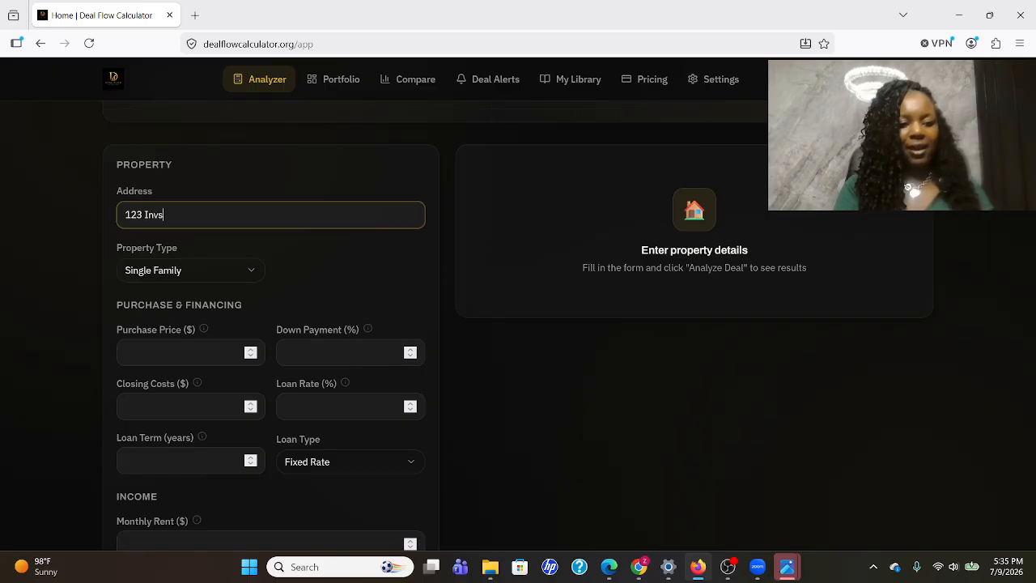
{"action": "key", "text": "BackSpace"}
{"action": "type", "text": "ors Ln"}
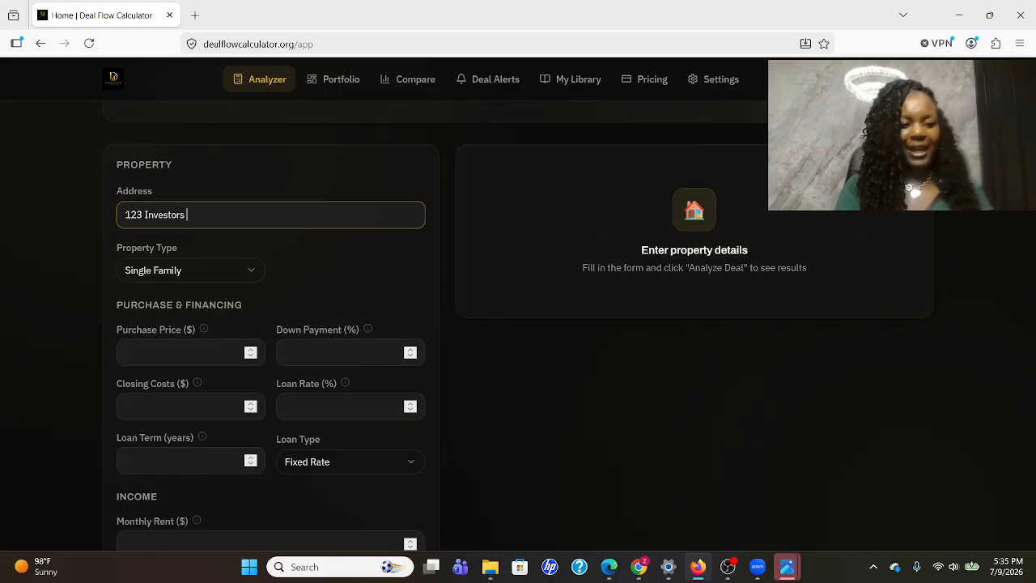
{"action": "type", "text": "  Houston"}
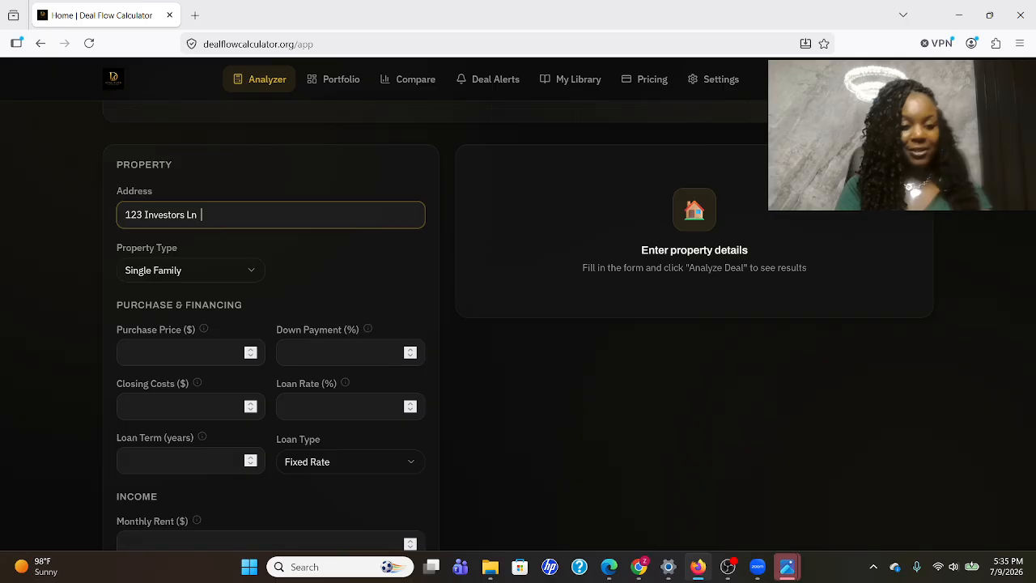
{"action": "type", "text": ","}
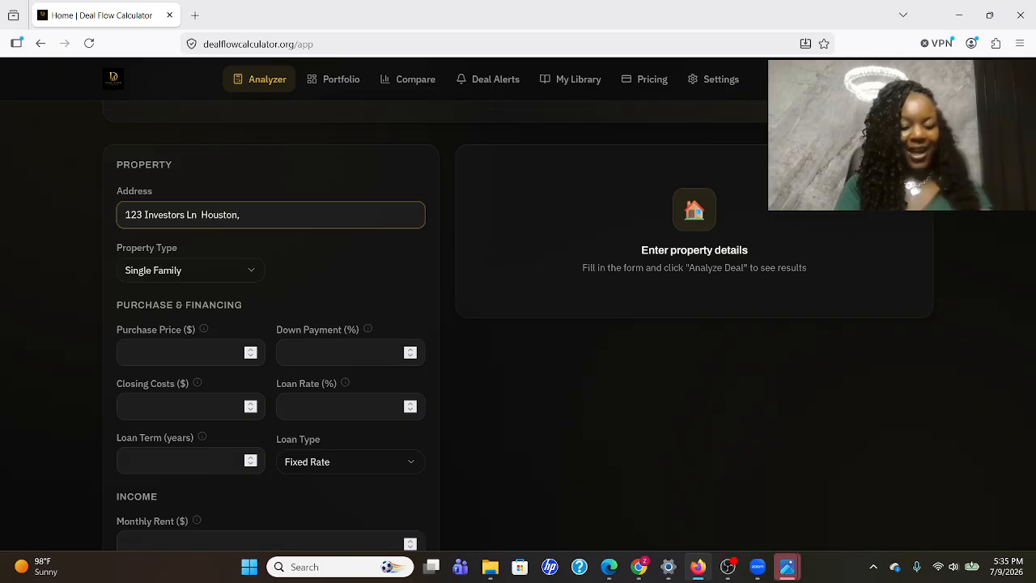
{"action": "type", "text": " TX"}
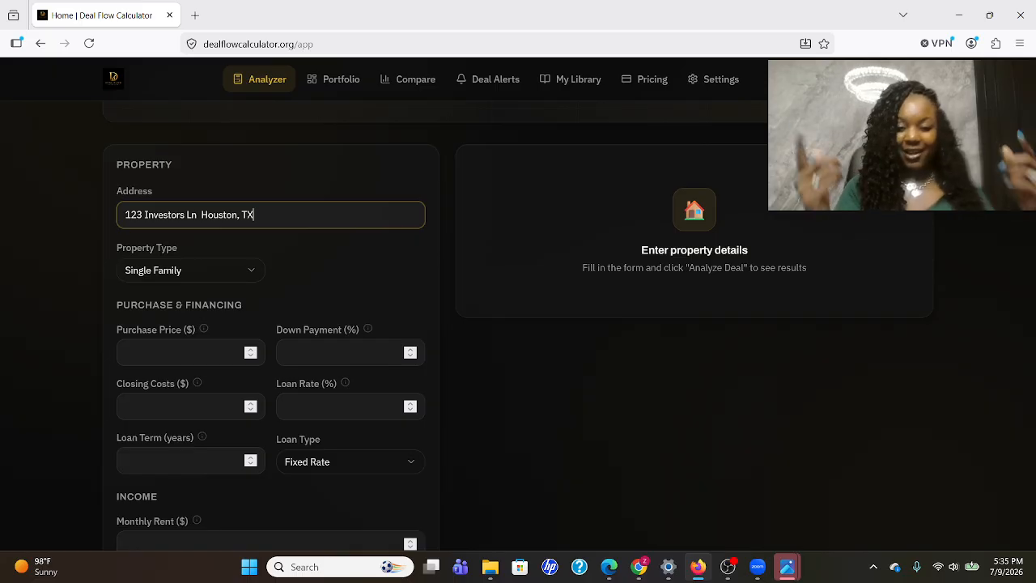
{"action": "left_click", "coordinate": [251, 273]}
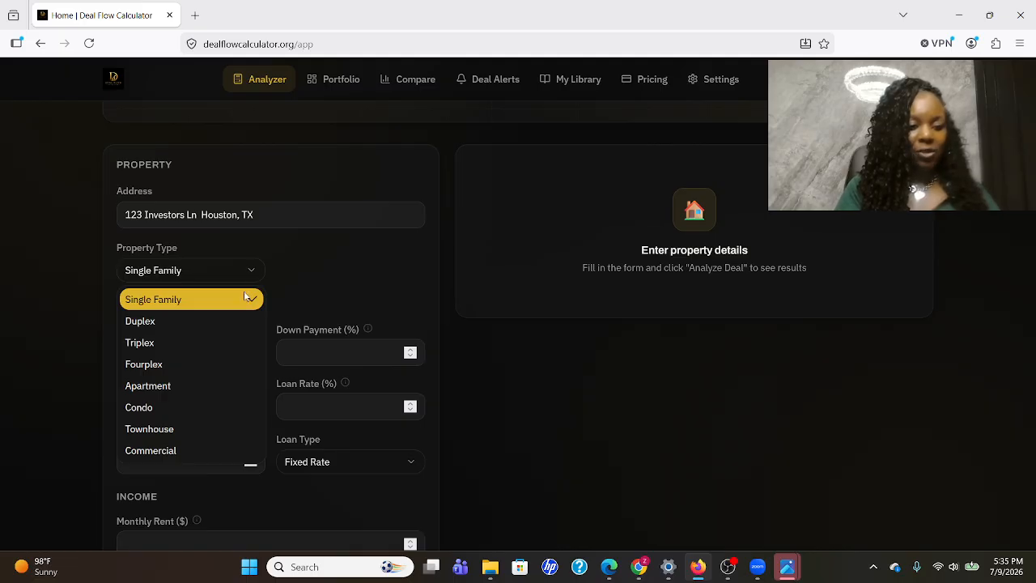
{"action": "left_click", "coordinate": [318, 277]}
Step: Set the purchase price to 150000 dollars and the down payment to 20 percent
{"action": "left_click", "coordinate": [209, 354]}
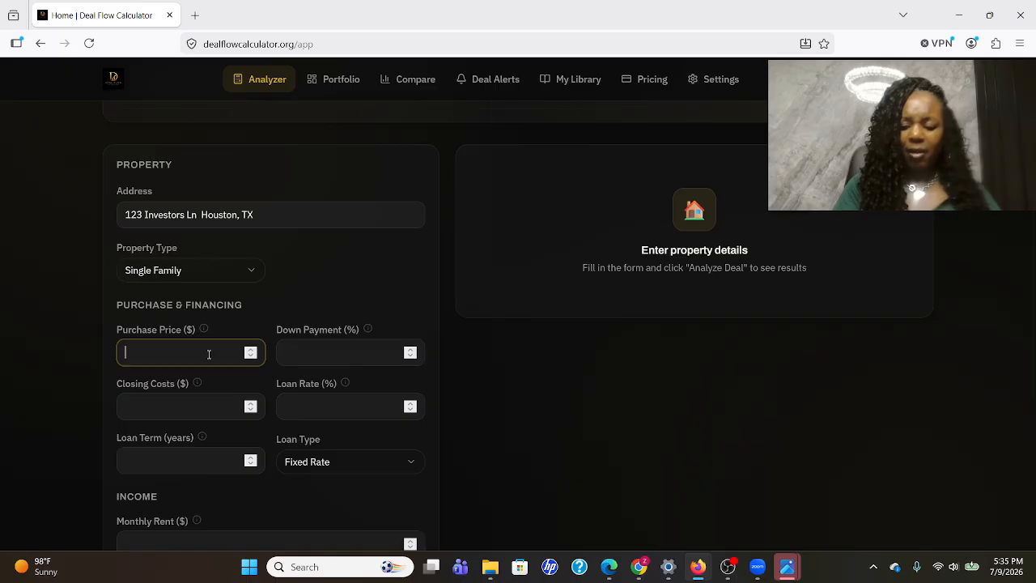
{"action": "type", "text": "150000"}
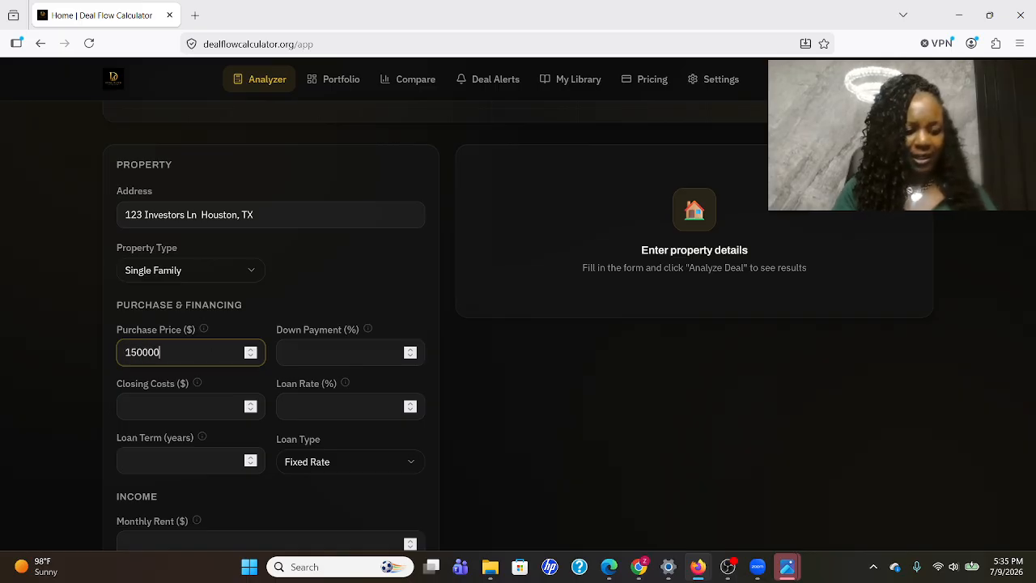
{"action": "key", "text": "Tab"}
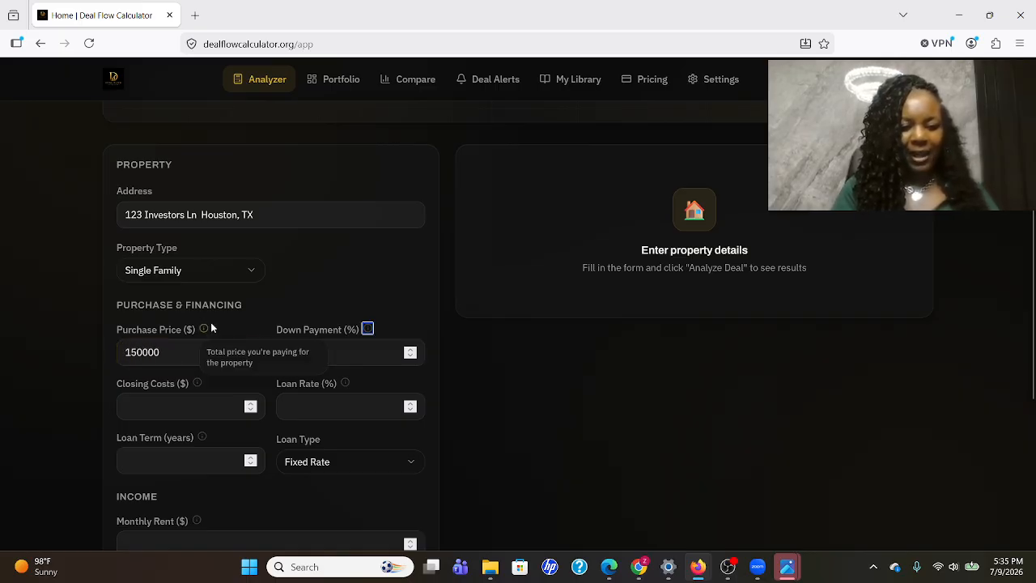
{"action": "left_click", "coordinate": [318, 358]}
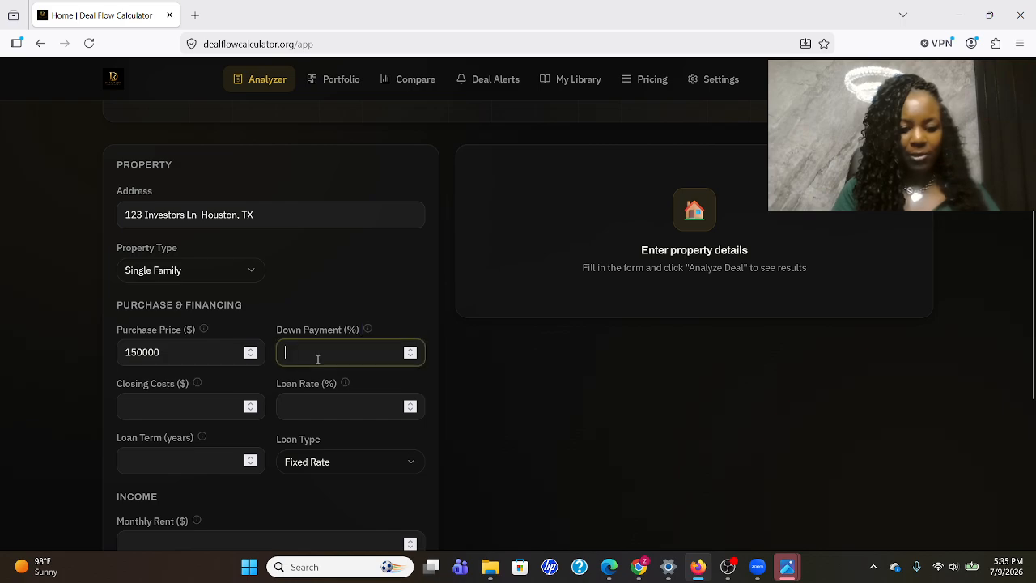
{"action": "type", "text": "20"}
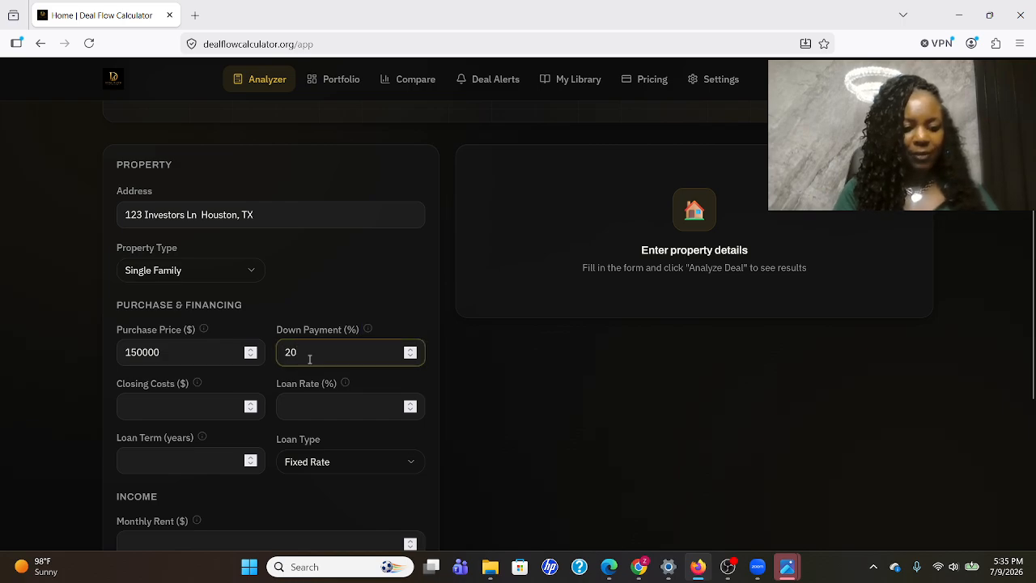
Step: Set the closing costs to 5000 dollars, the loan rate to 7 percent and the loan term to 30 years
{"action": "left_click", "coordinate": [155, 399]}
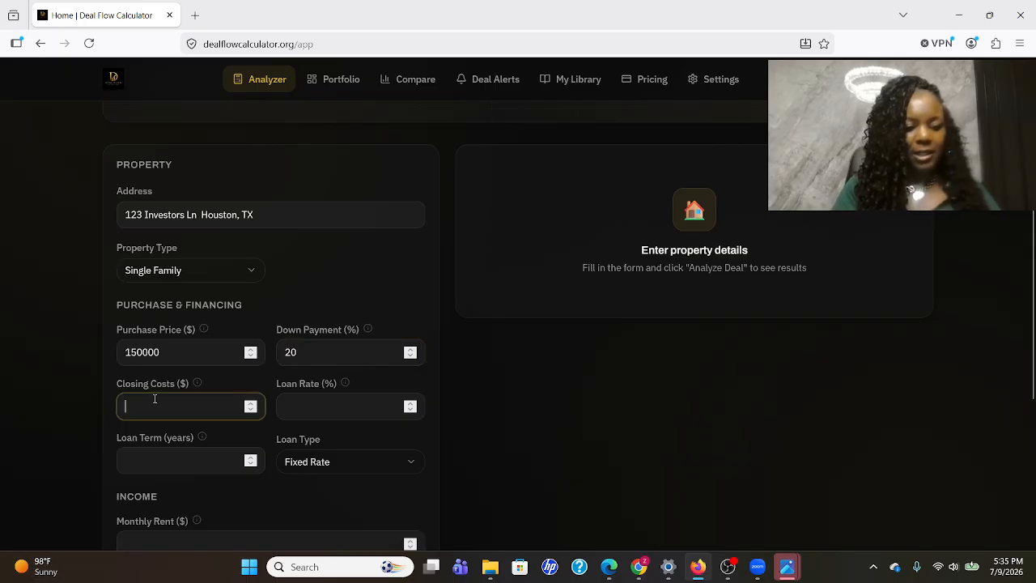
{"action": "type", "text": "5000"}
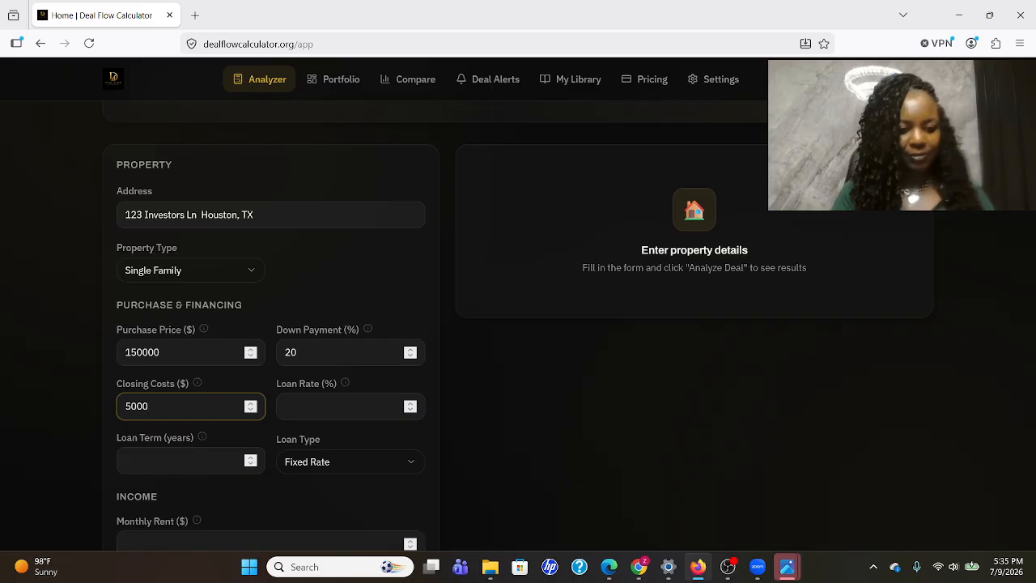
{"action": "key", "text": "Tab"}
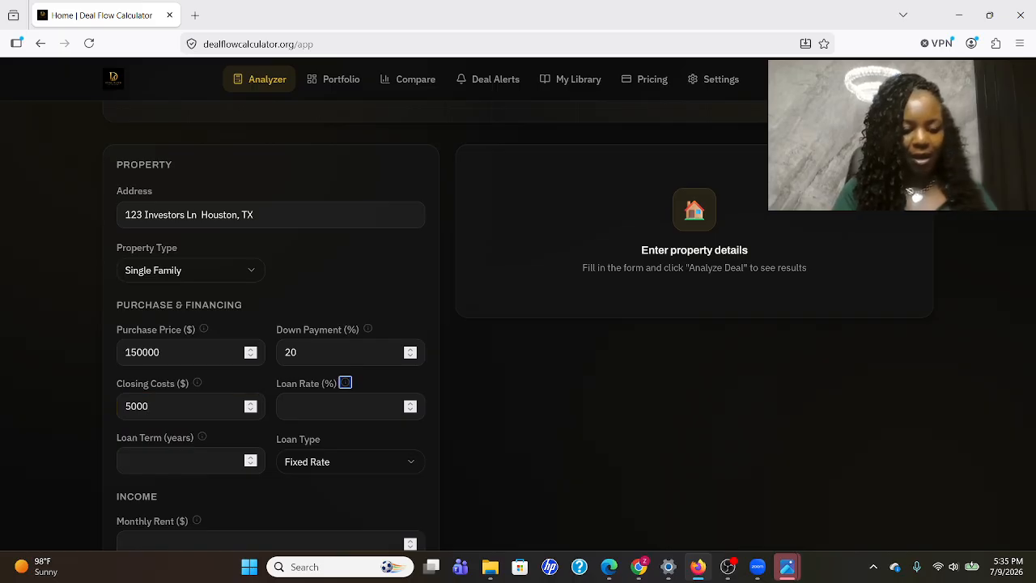
{"action": "left_click", "coordinate": [305, 415]}
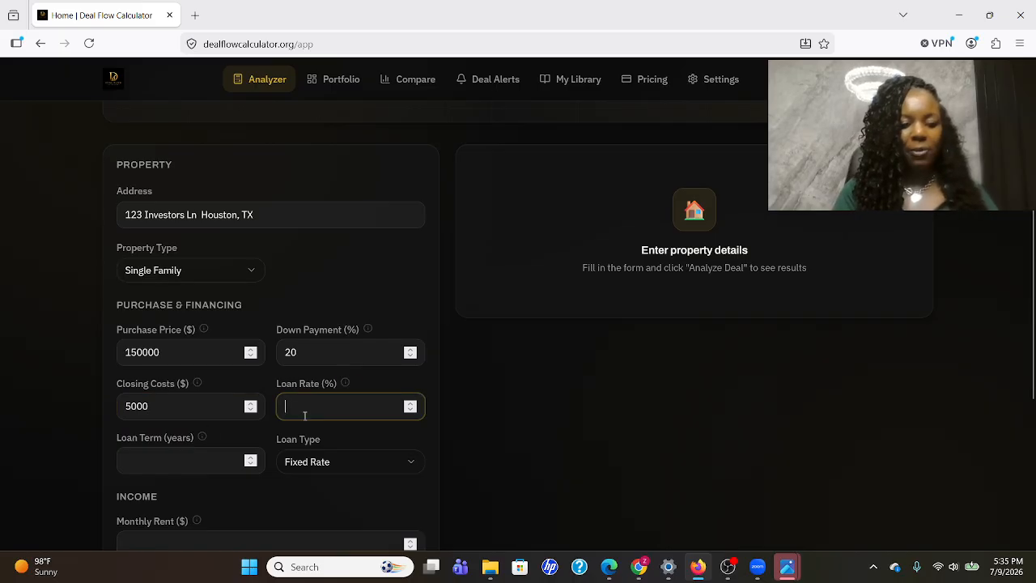
{"action": "type", "text": "7"}
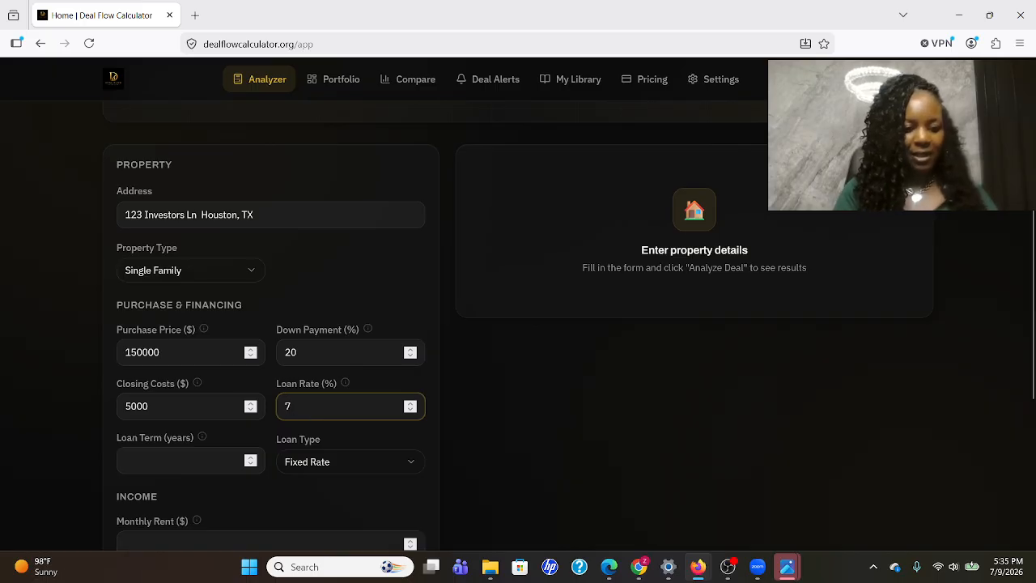
{"action": "left_click", "coordinate": [179, 458]}
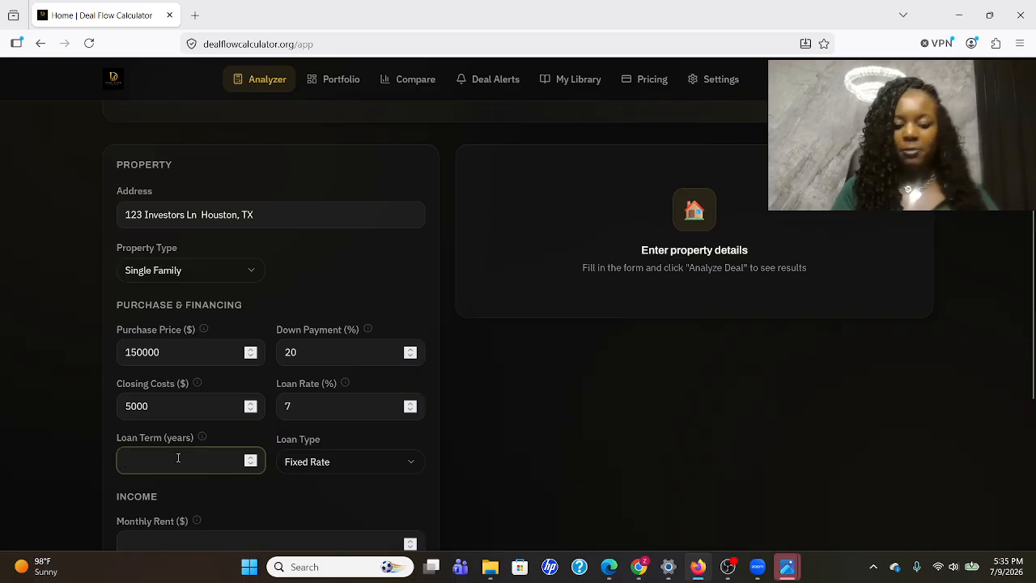
{"action": "type", "text": "30"}
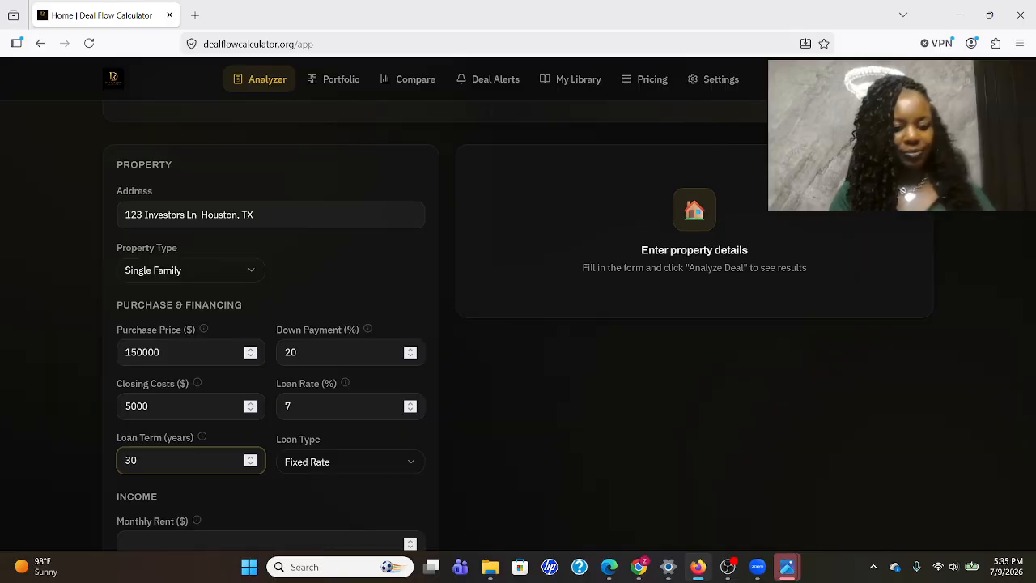
Step: Check the loan type options, keeping Fixed Rate, and set the monthly rent to 1800 dollars
{"action": "key", "text": "Tab"}
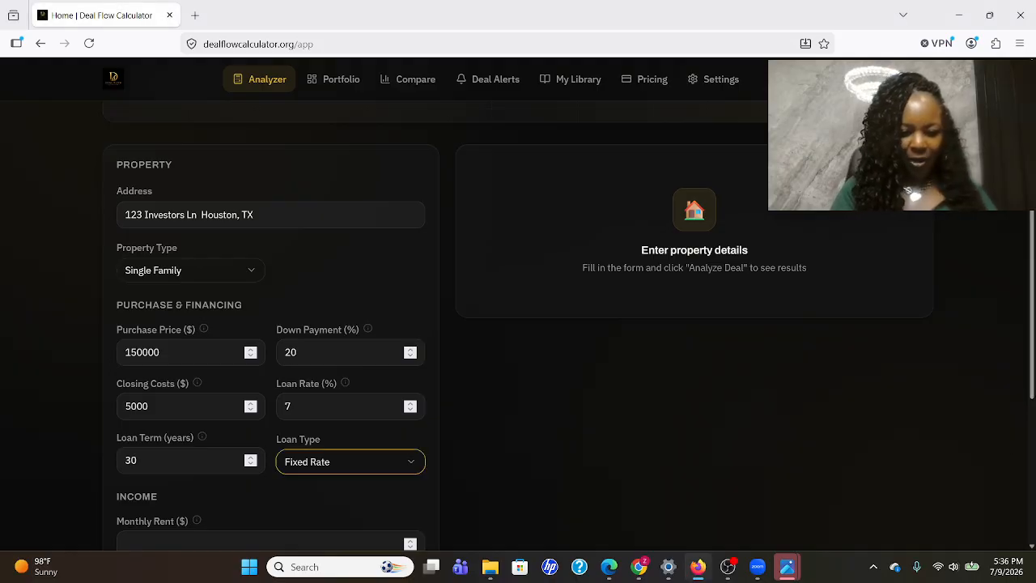
{"action": "scroll", "coordinate": [592, 289], "scroll_direction": "down", "scroll_amount": 2}
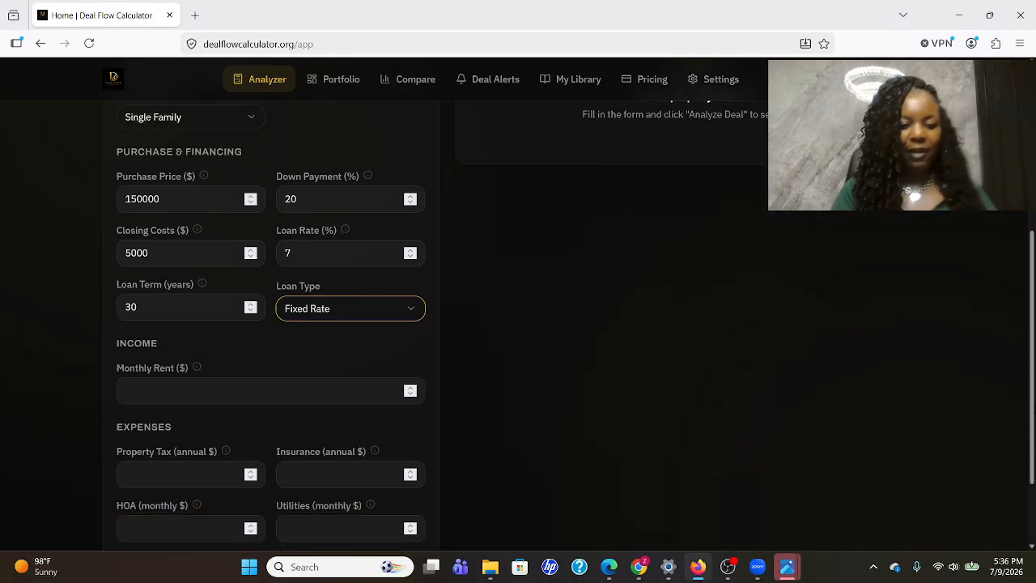
{"action": "left_click", "coordinate": [414, 309]}
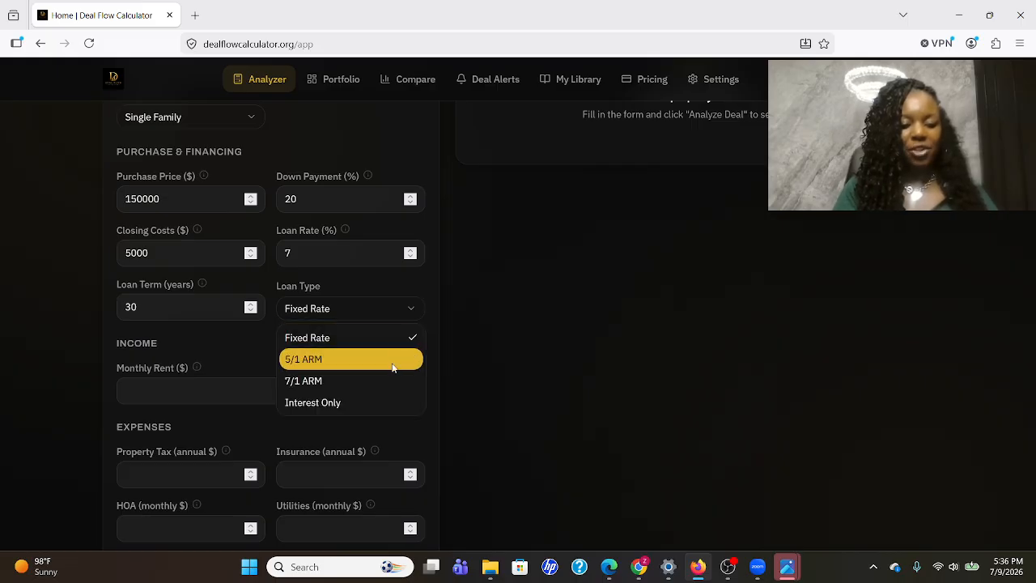
{"action": "left_click", "coordinate": [516, 337]}
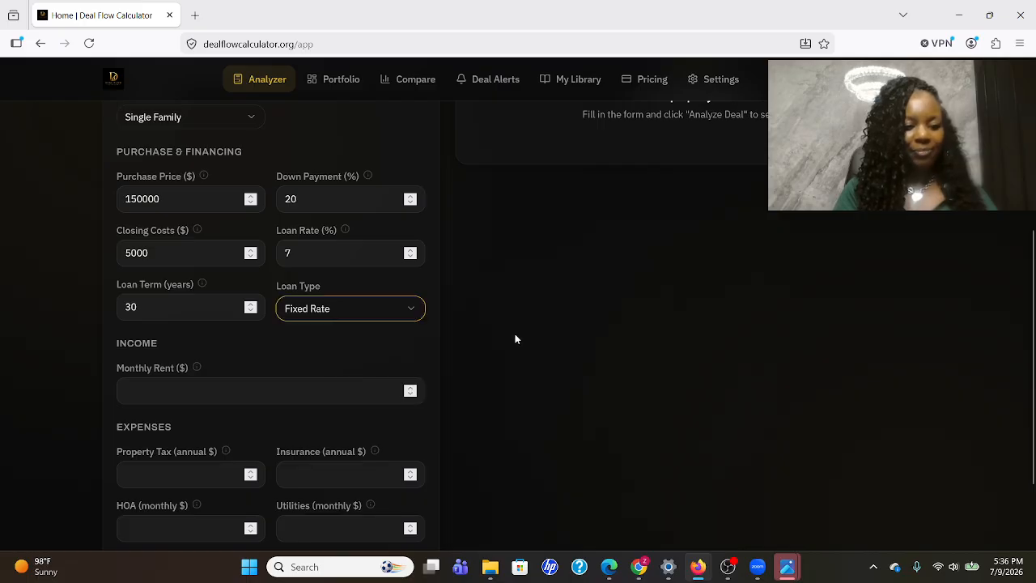
{"action": "left_click", "coordinate": [143, 388]}
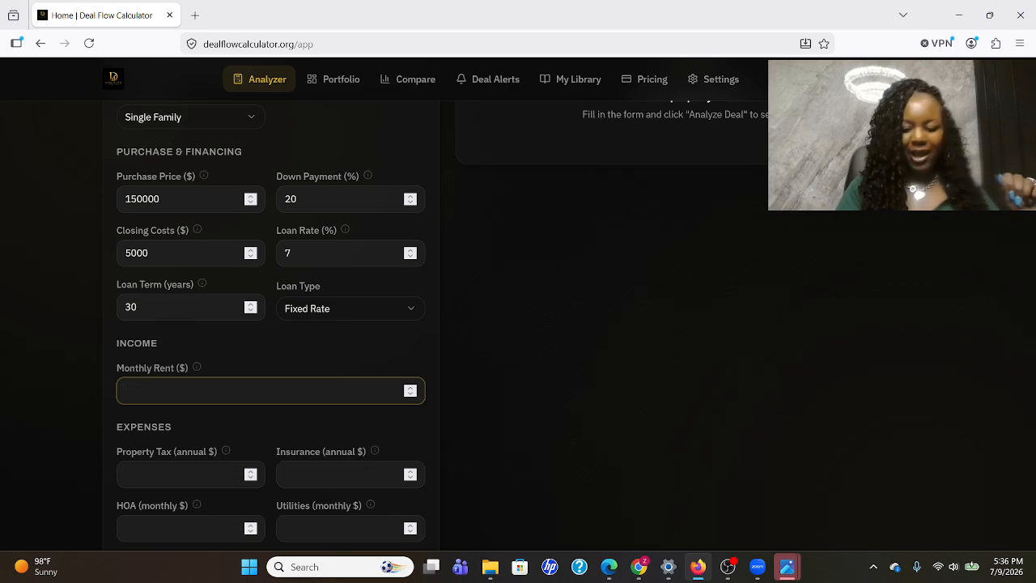
{"action": "type", "text": "1800"}
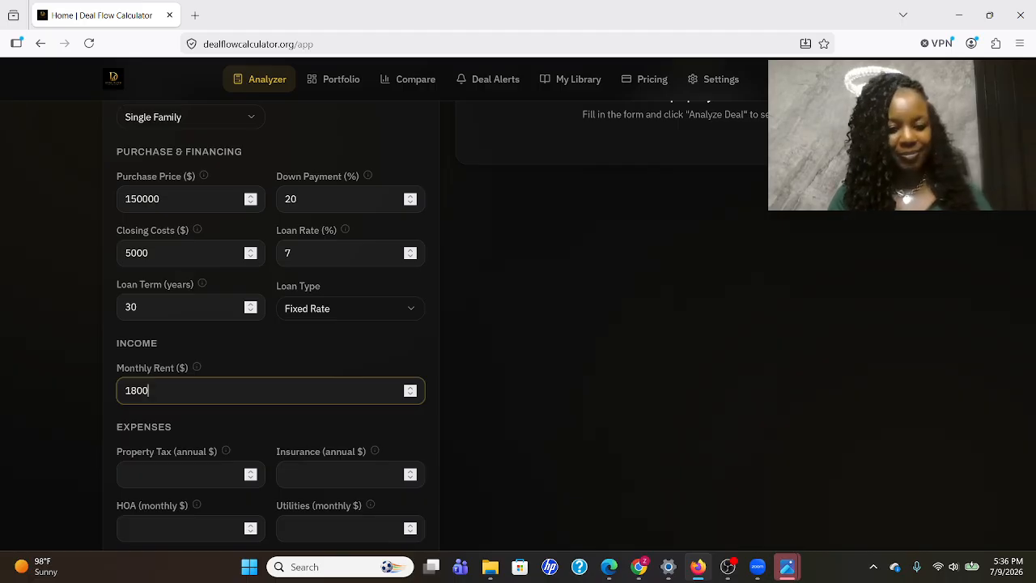
{"action": "key", "text": "Tab"}
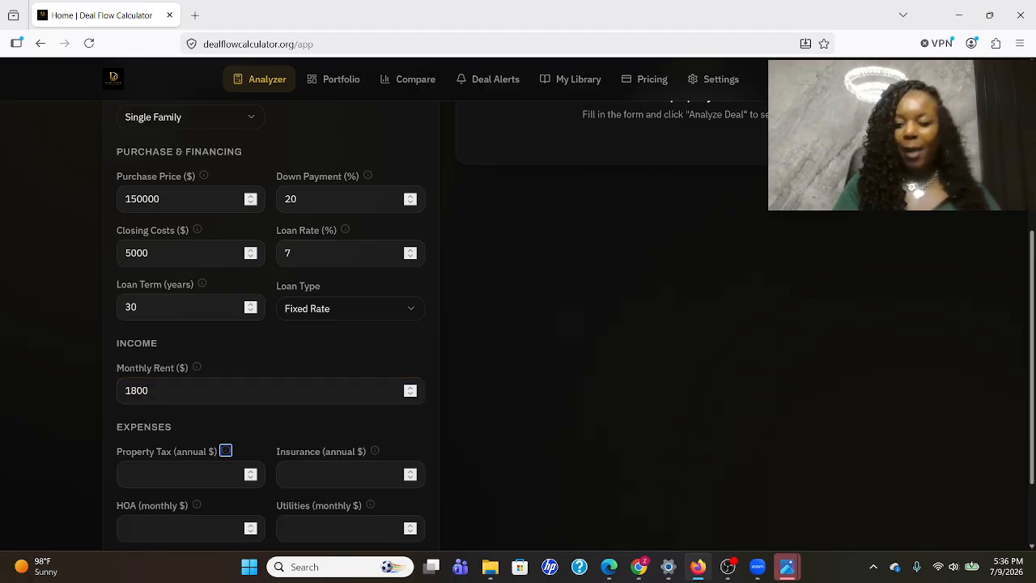
Step: Set the annual property tax to 4500 dollars and the annual insurance to 1800 dollars
{"action": "scroll", "coordinate": [327, 252], "scroll_direction": "down", "scroll_amount": 2}
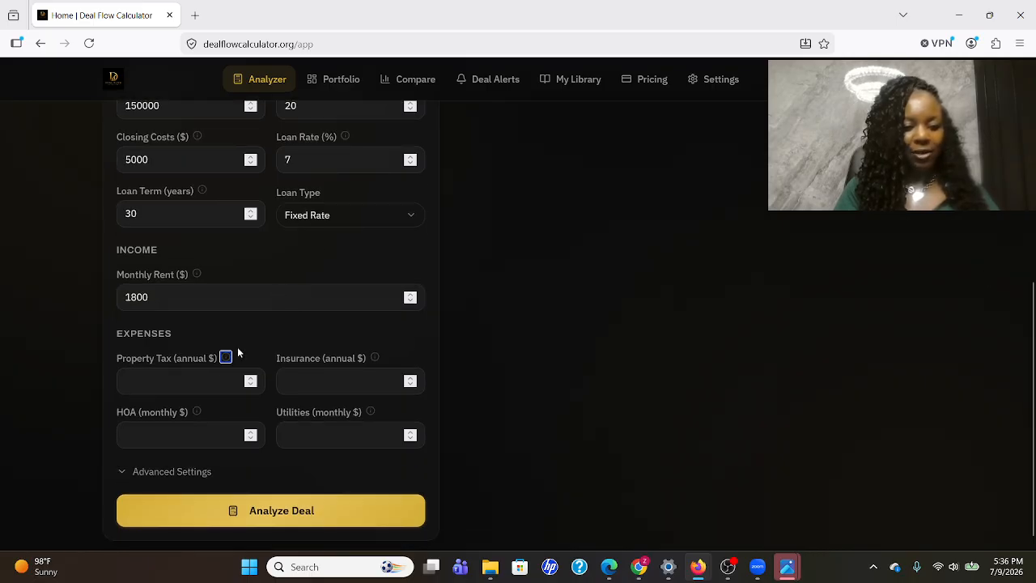
{"action": "left_click", "coordinate": [178, 378]}
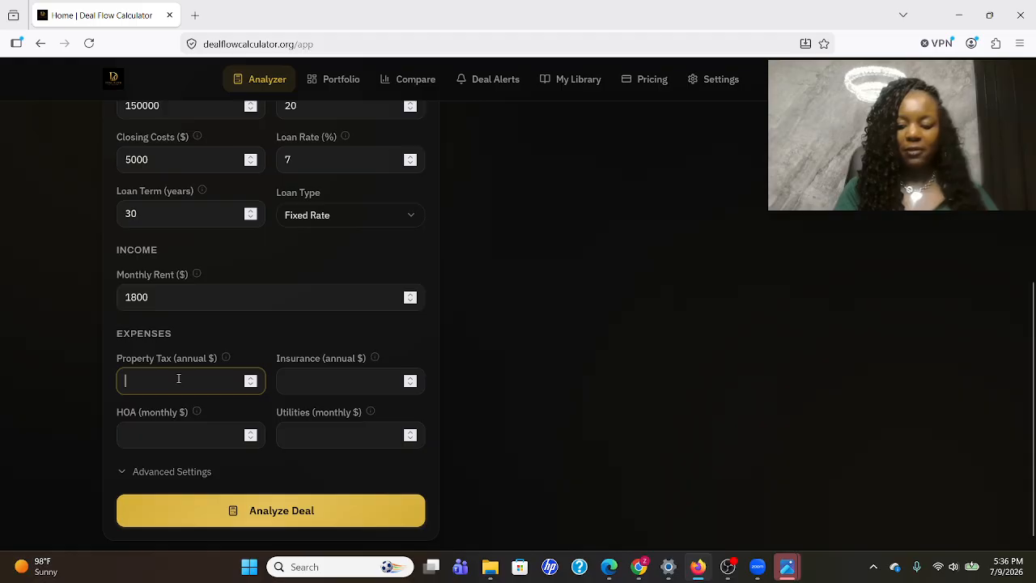
{"action": "type", "text": "4500"}
{"action": "key", "text": "Tab"}
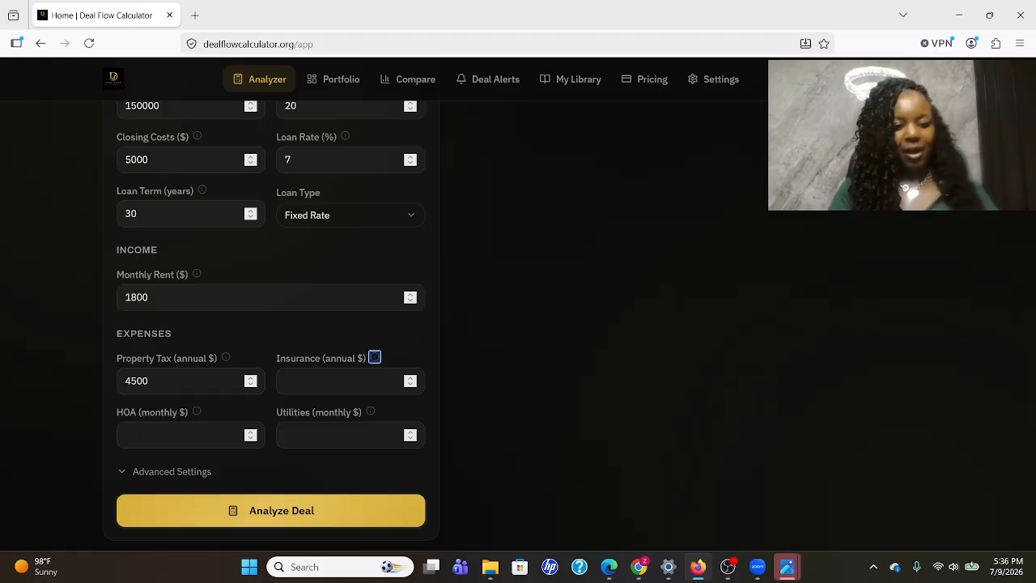
{"action": "left_click", "coordinate": [295, 383]}
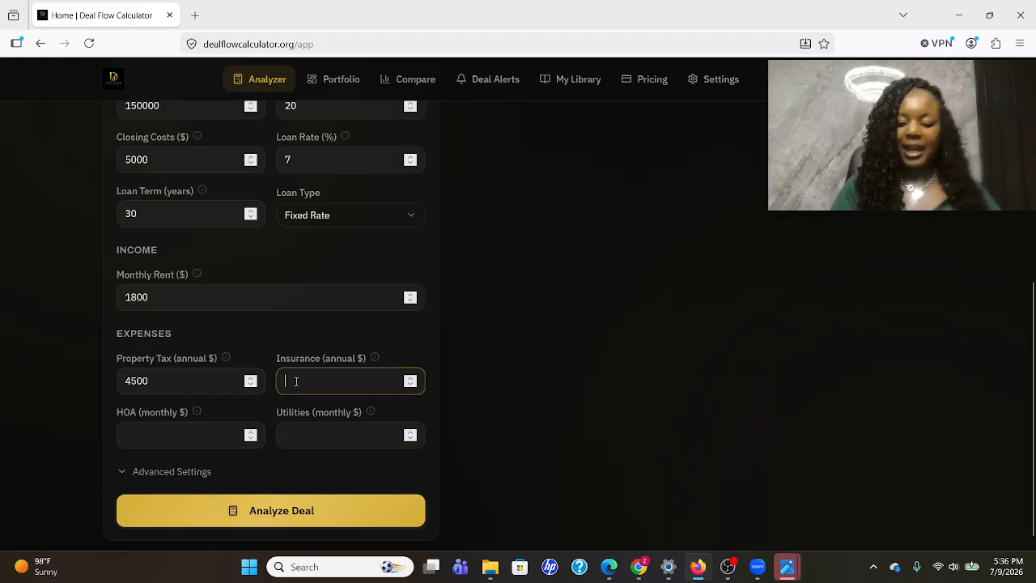
{"action": "type", "text": "1800"}
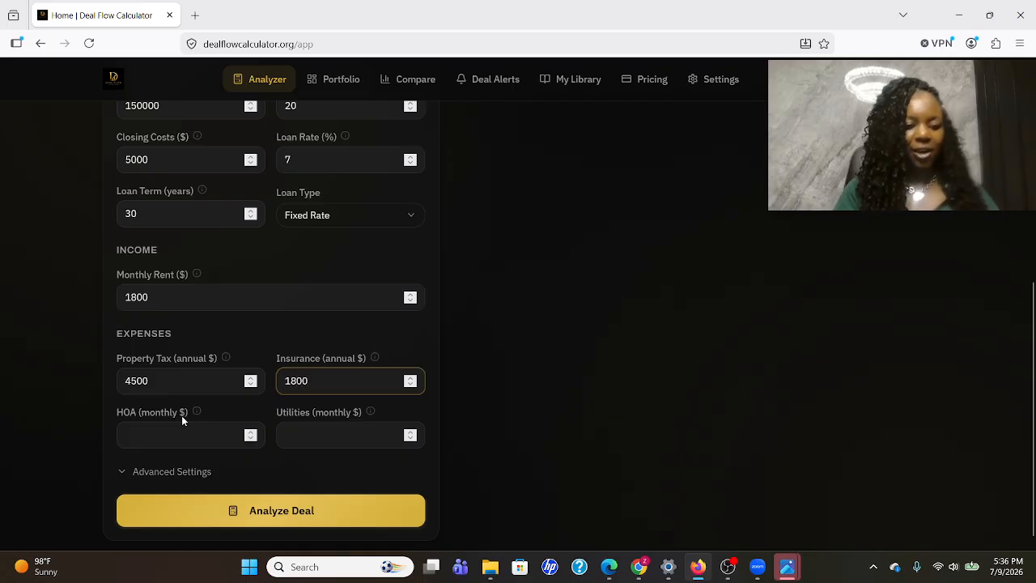
Step: Set both the monthly HOA and the monthly utilities expenses to 0 dollars
{"action": "left_click", "coordinate": [135, 430]}
{"action": "type", "text": "0"}
{"action": "key", "text": "Tab"}
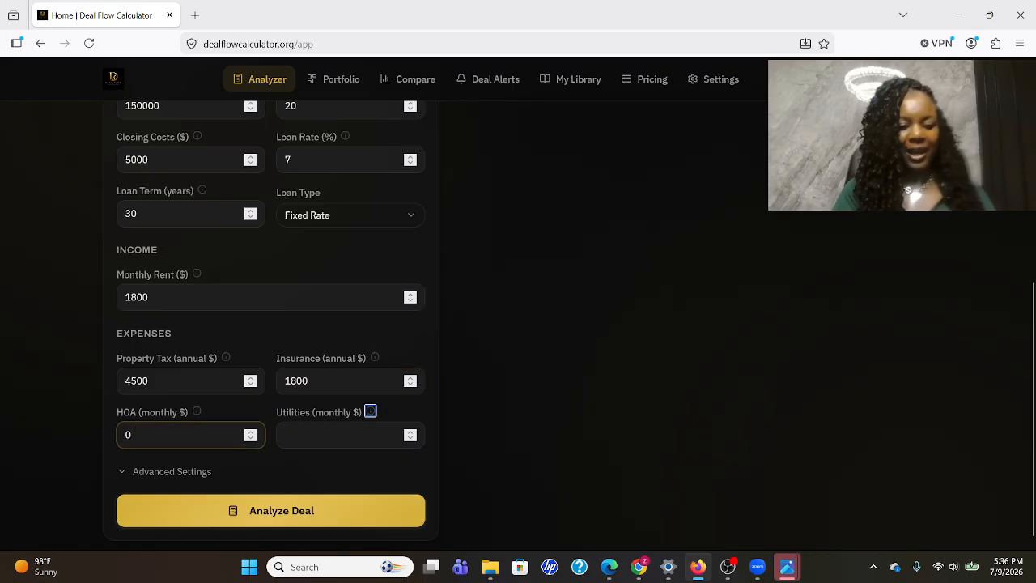
{"action": "left_click", "coordinate": [301, 434]}
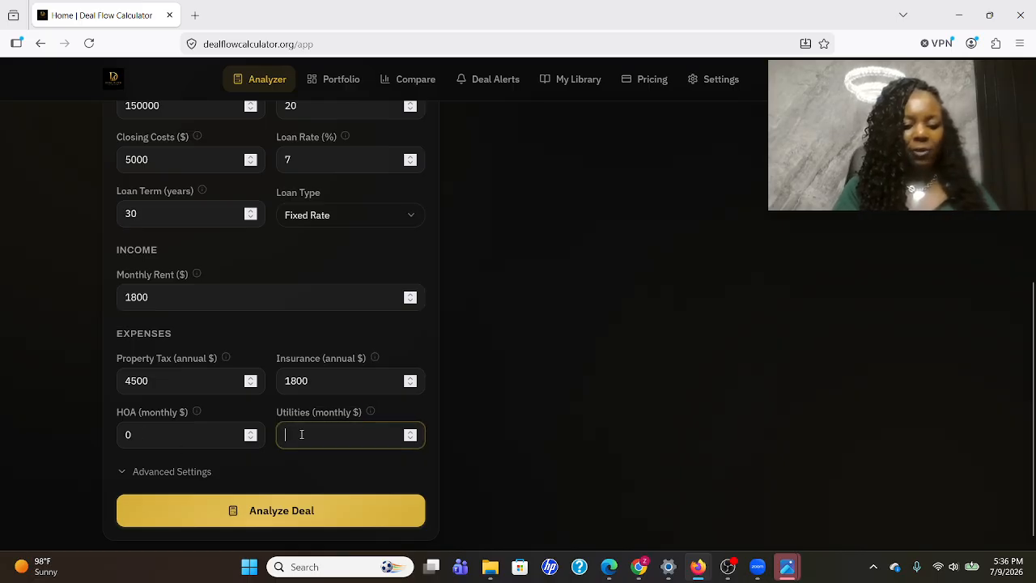
{"action": "type", "text": "0"}
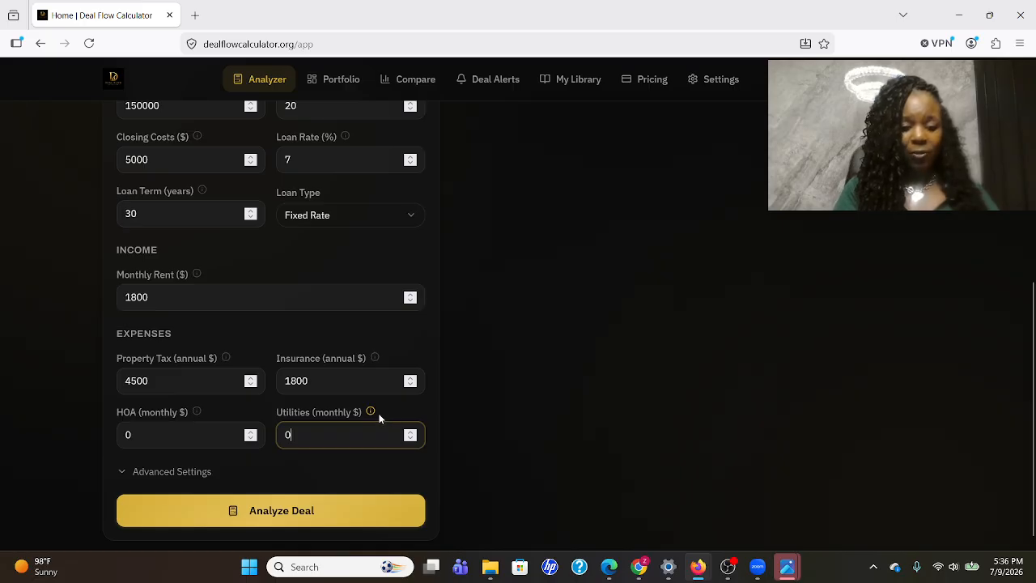
{"action": "mouse_move", "coordinate": [371, 413]}
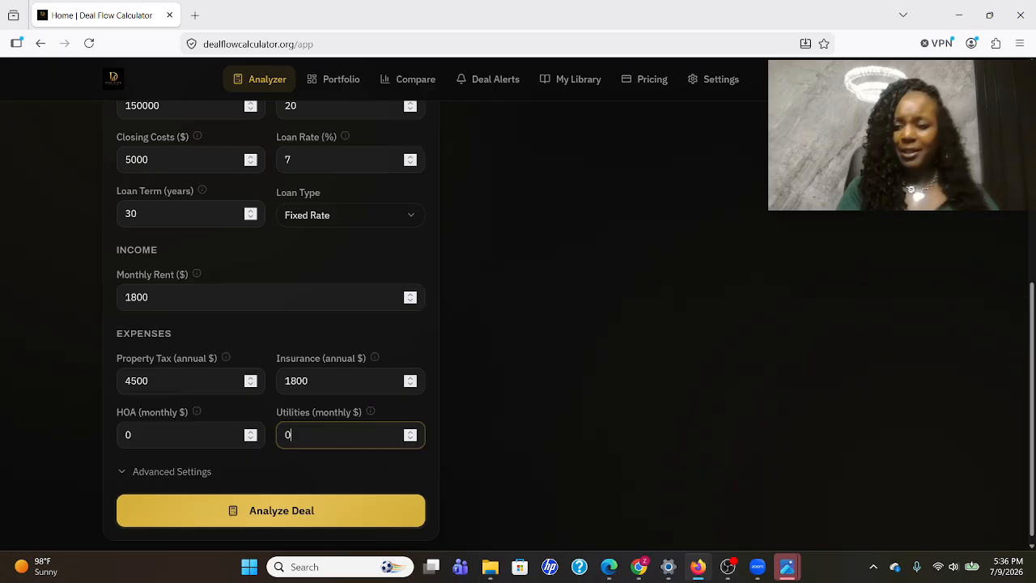
Step: Expand the advanced settings and set vacancy to 5 percent, maintenance to 8 percent and management to 0 percent
{"action": "left_click_drag", "start_coordinate": [1033, 302], "coordinate": [1032, 309]}
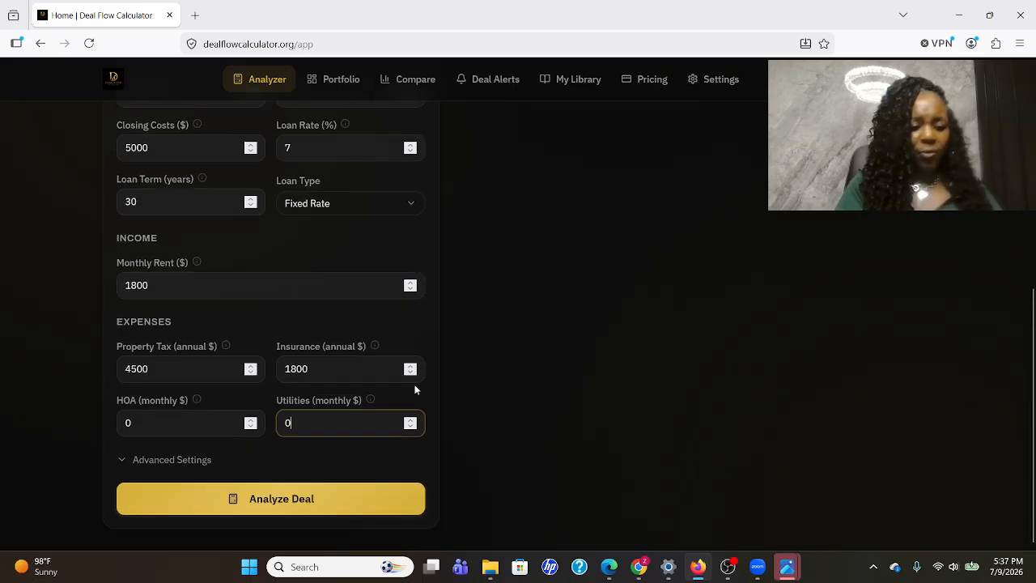
{"action": "left_click", "coordinate": [167, 460]}
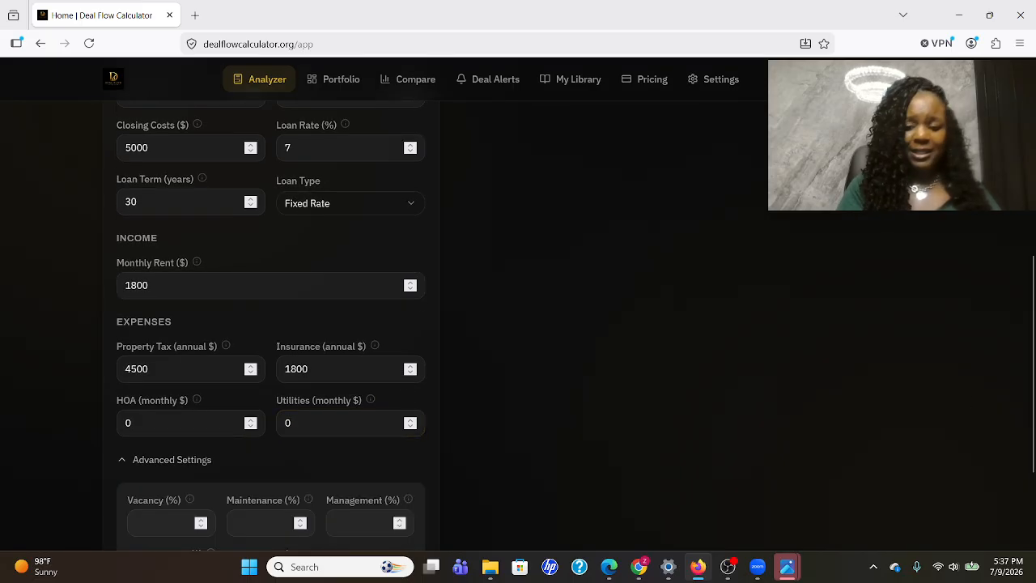
{"action": "left_click_drag", "start_coordinate": [1029, 291], "coordinate": [1030, 359]}
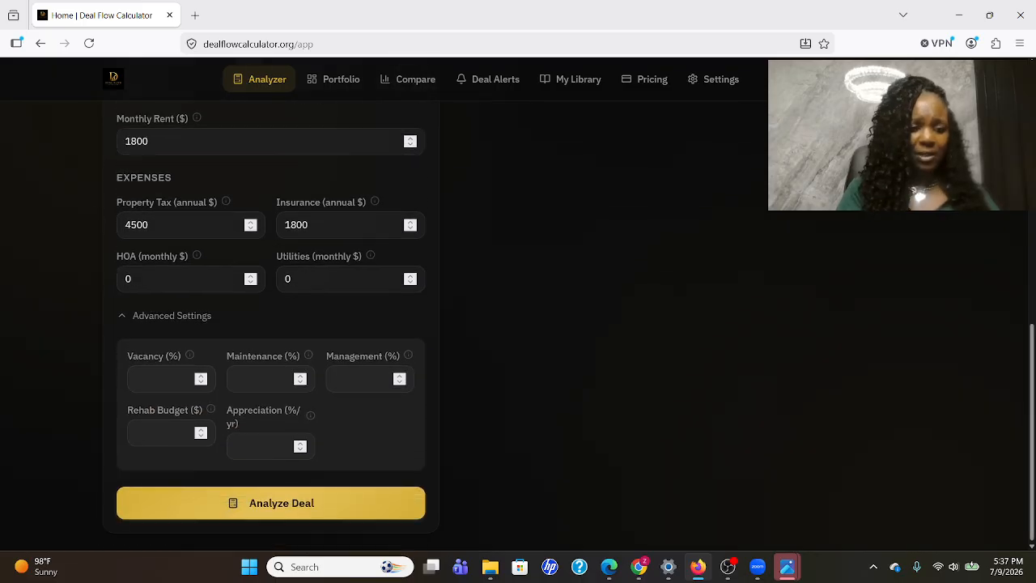
{"action": "left_click", "coordinate": [159, 380]}
{"action": "type", "text": "5"}
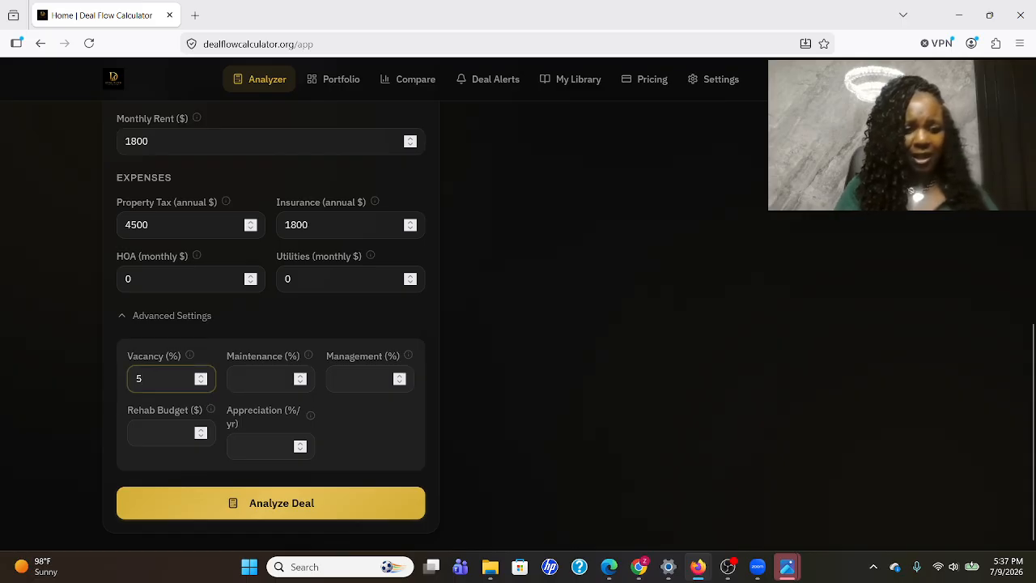
{"action": "mouse_move", "coordinate": [190, 361]}
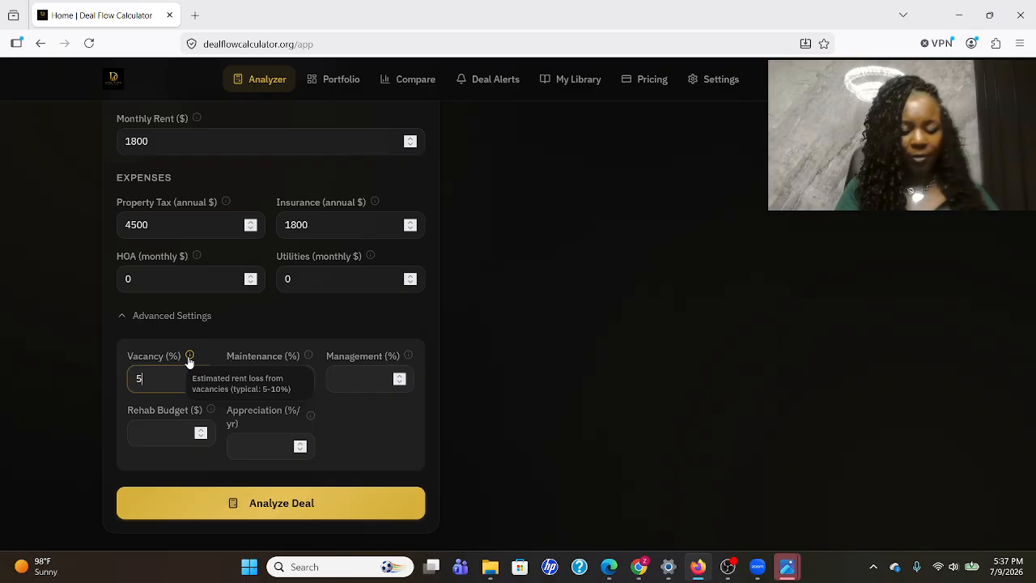
{"action": "left_click", "coordinate": [277, 376]}
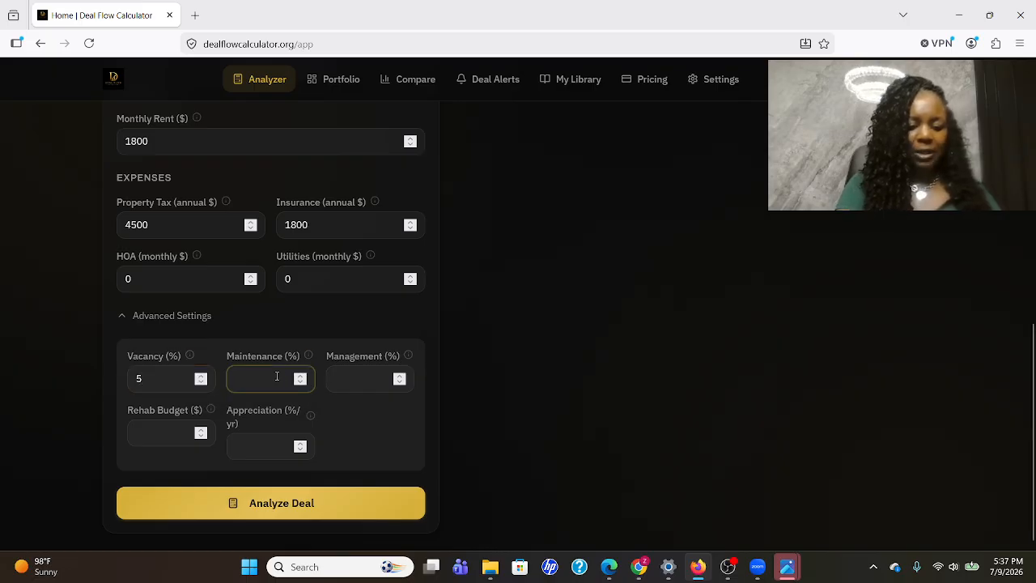
{"action": "type", "text": "8"}
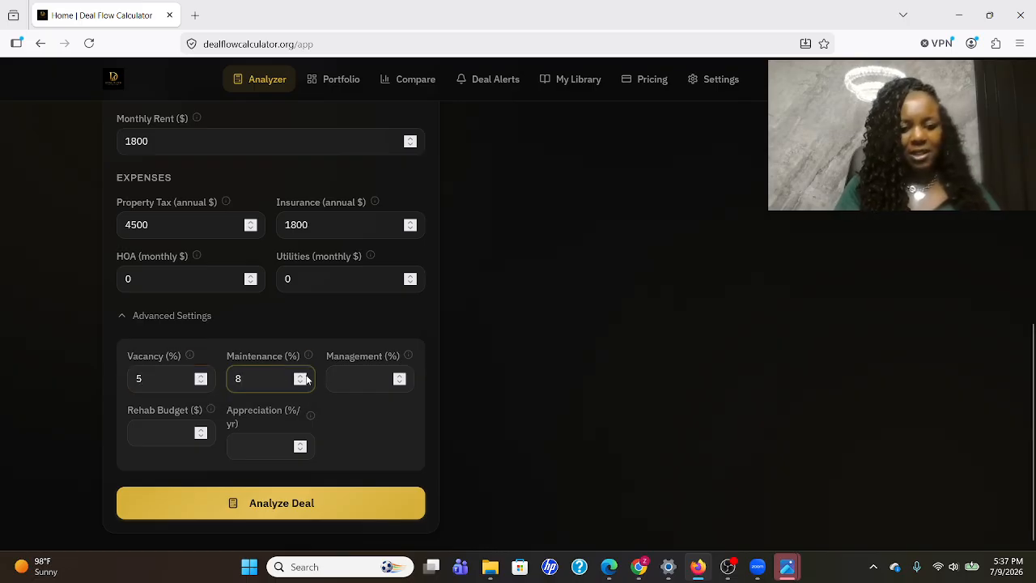
{"action": "left_click", "coordinate": [379, 373]}
{"action": "type", "text": "0"}
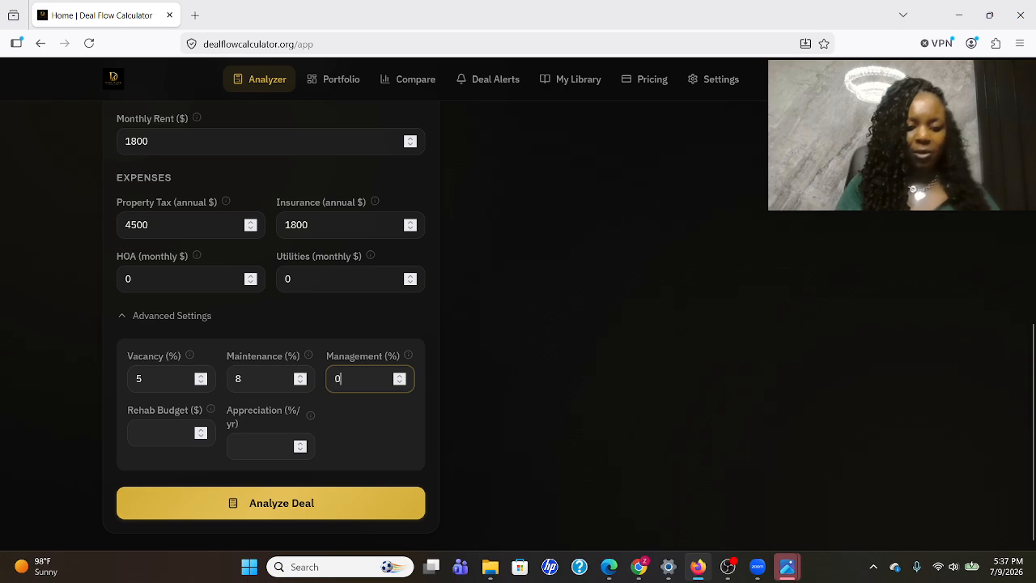
Step: Set the rehab budget to 30000 dollars and the yearly appreciation to 3 percent
{"action": "left_click", "coordinate": [168, 424]}
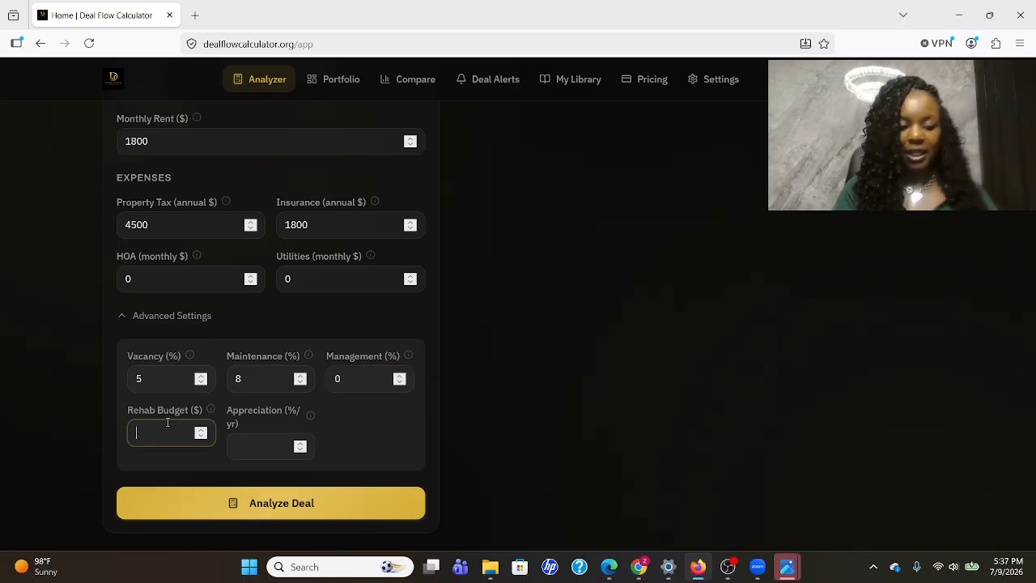
{"action": "type", "text": "30000"}
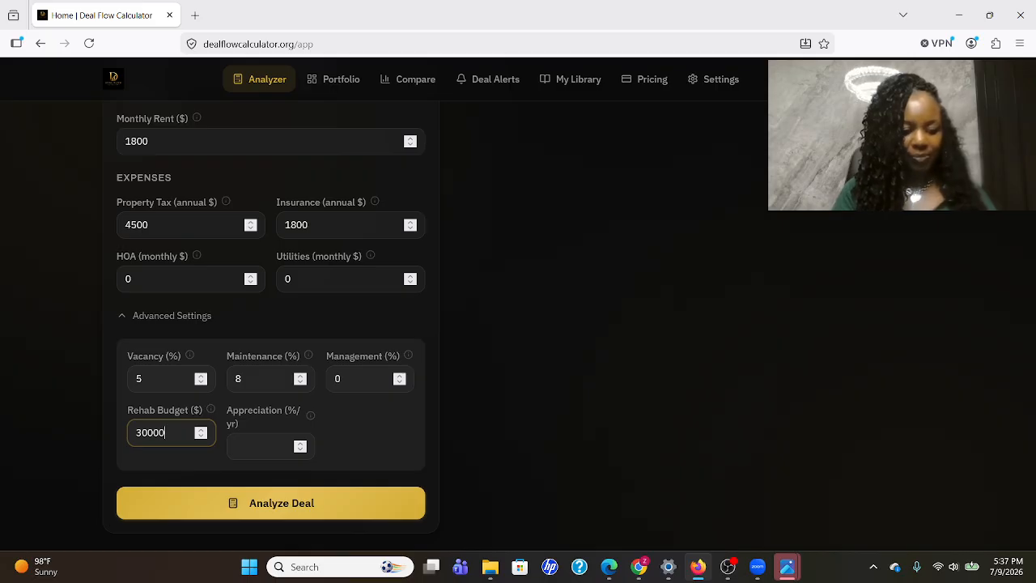
{"action": "key", "text": "Tab"}
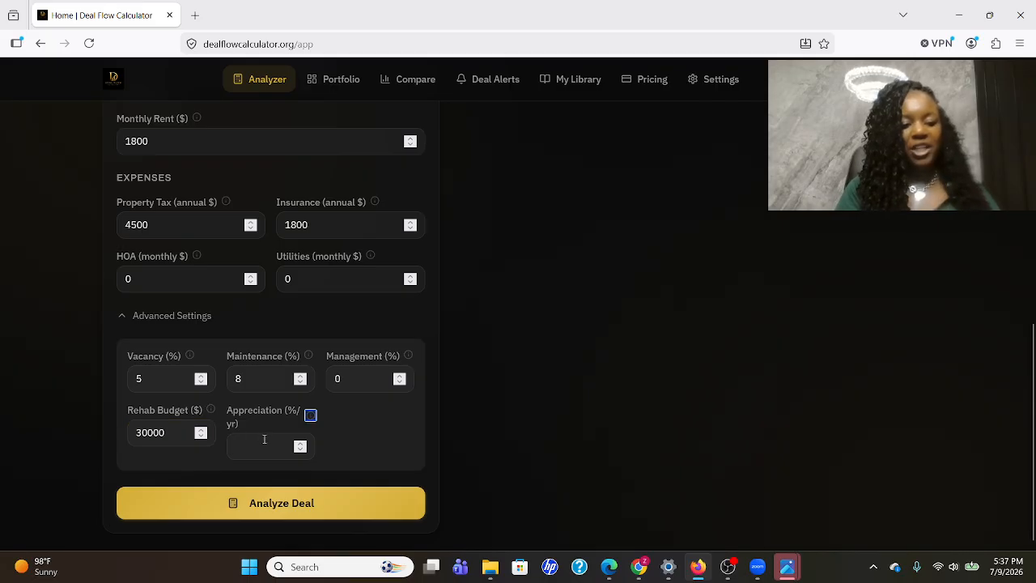
{"action": "left_click", "coordinate": [266, 439]}
{"action": "type", "text": "3"}
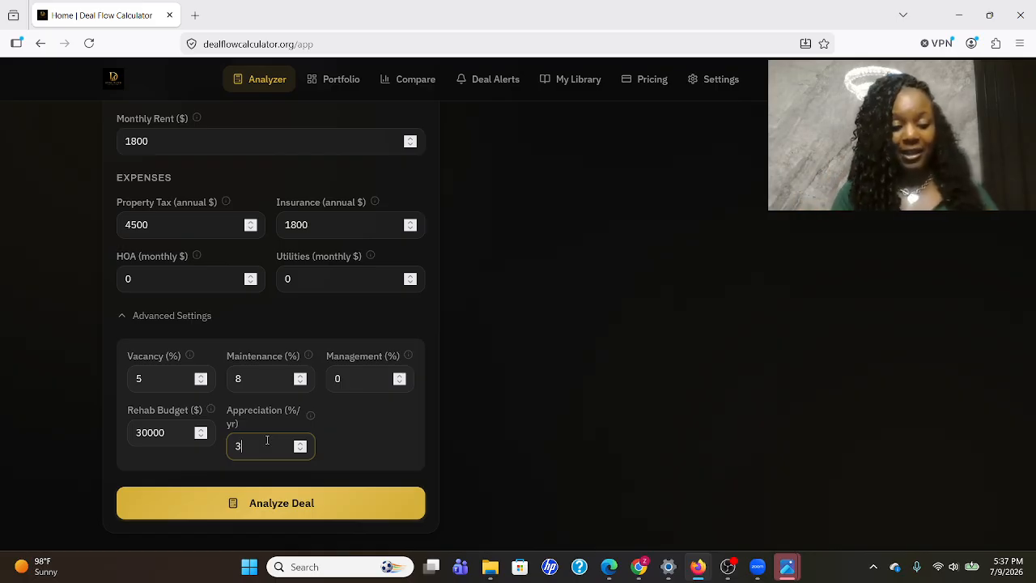
Step: Run the deal analysis and examine the key return metrics and the monthly cash flow breakdown
{"action": "left_click", "coordinate": [271, 503]}
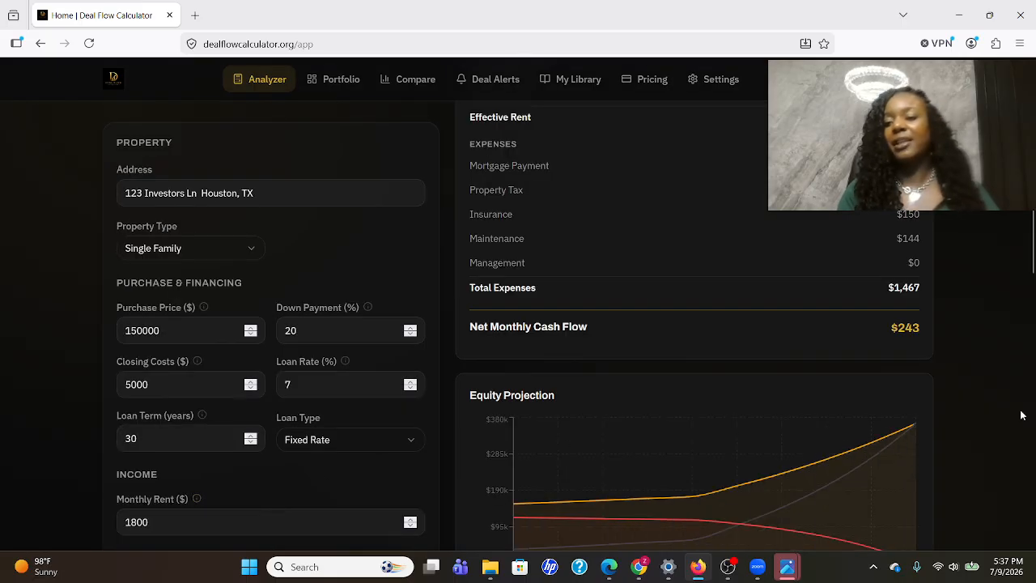
{"action": "scroll", "coordinate": [1033, 259], "scroll_direction": "up", "scroll_amount": 1}
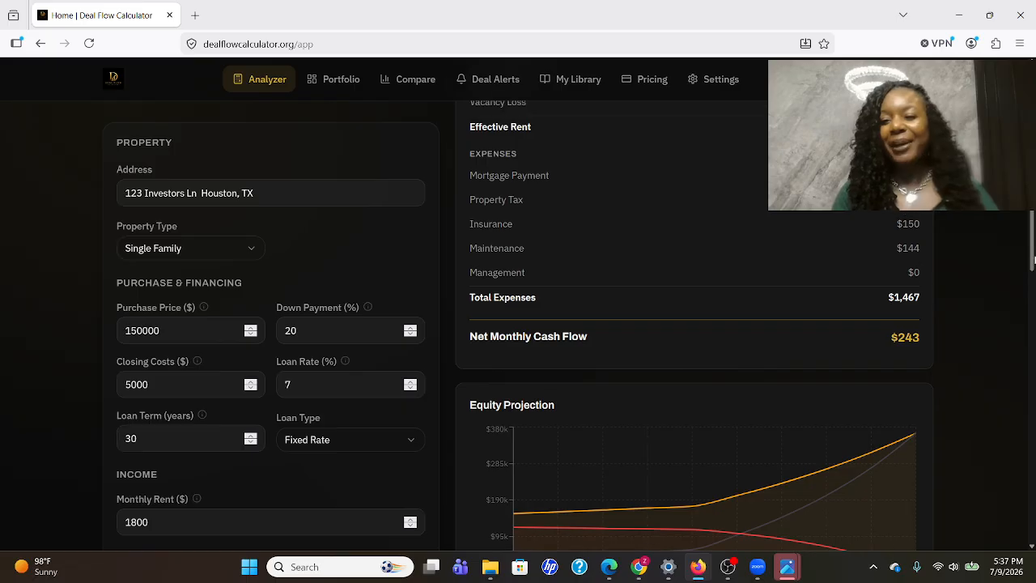
{"action": "scroll", "coordinate": [1033, 259], "scroll_direction": "up", "scroll_amount": 5}
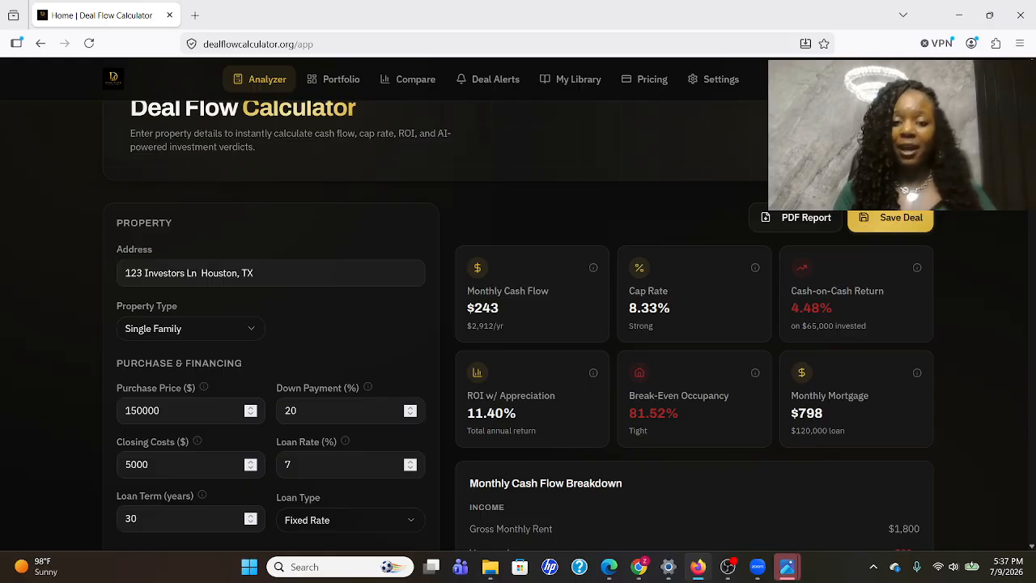
{"action": "scroll", "coordinate": [1033, 259], "scroll_direction": "down", "scroll_amount": 2}
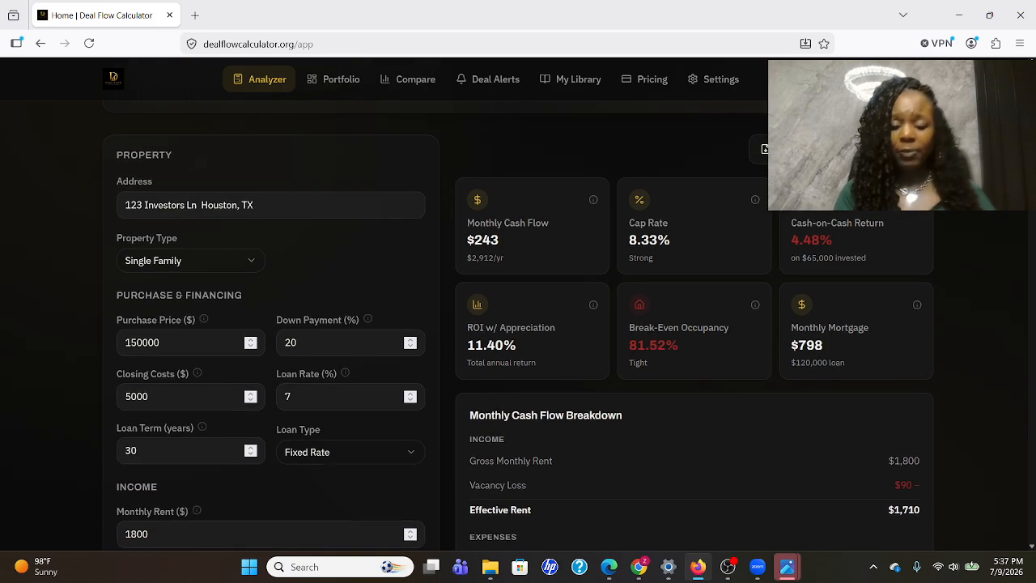
{"action": "scroll", "coordinate": [518, 324], "scroll_direction": "up", "scroll_amount": 1}
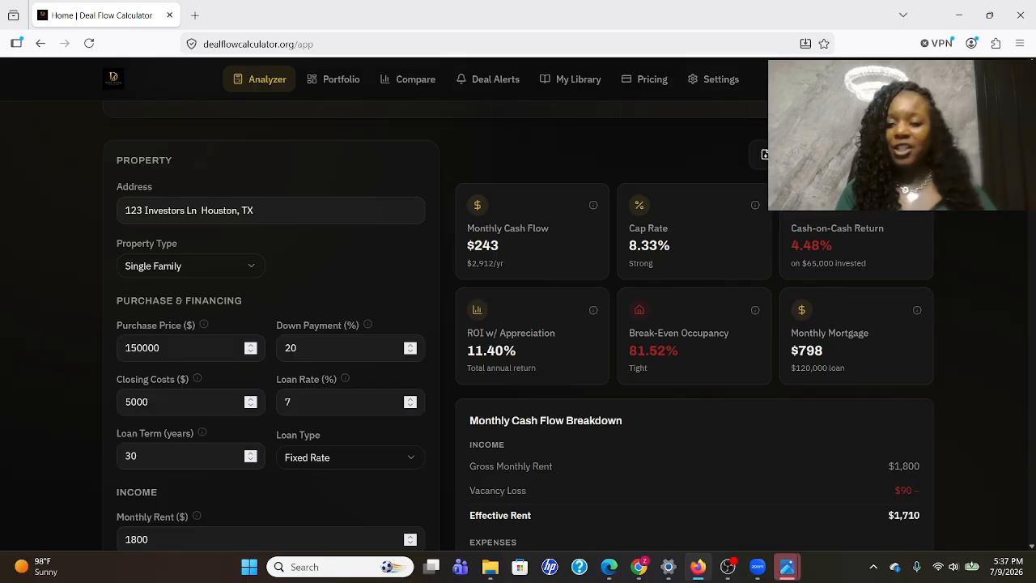
{"action": "scroll", "coordinate": [526, 327], "scroll_direction": "down", "scroll_amount": 2}
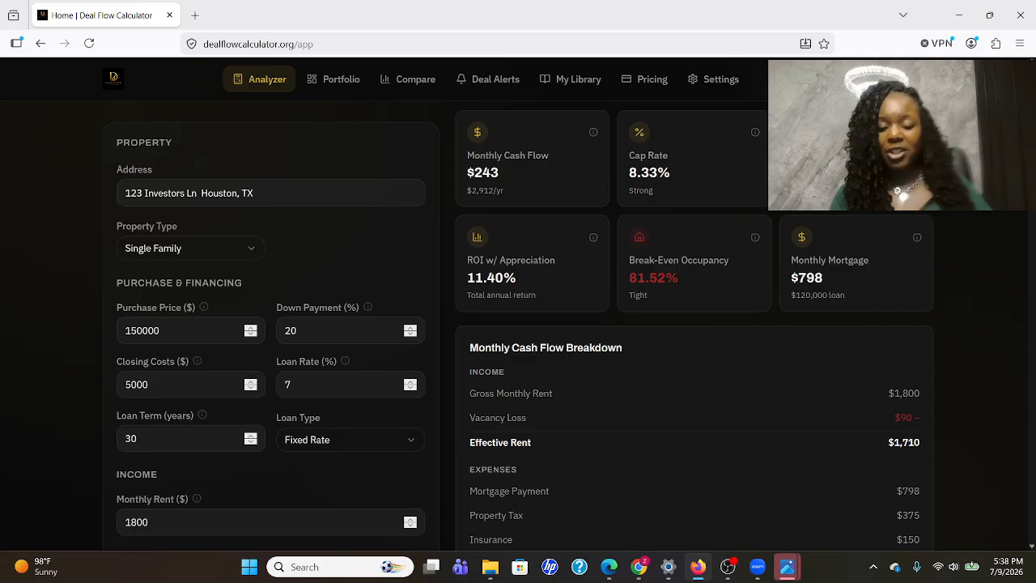
{"action": "scroll", "coordinate": [694, 324], "scroll_direction": "down", "scroll_amount": 2}
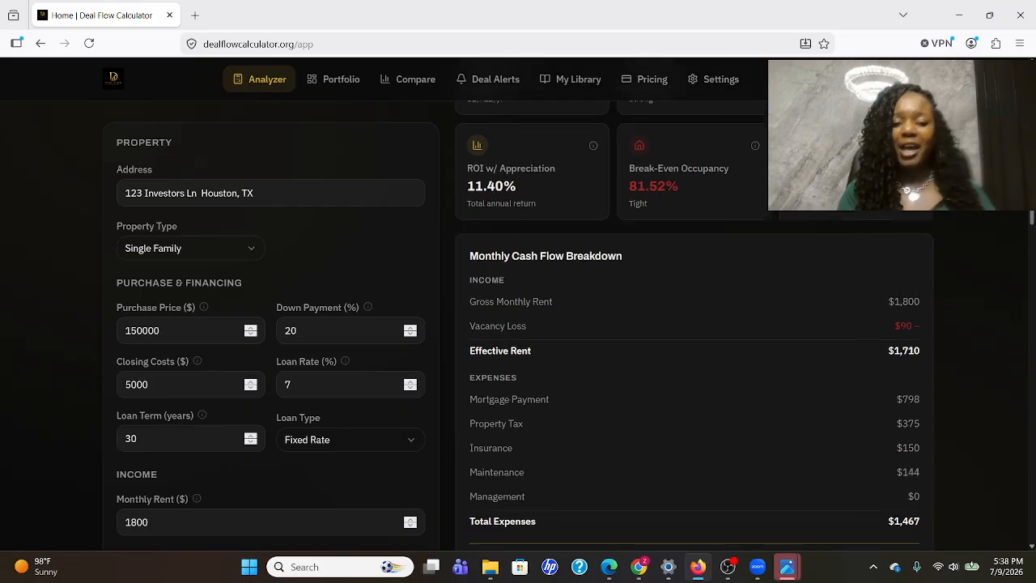
Step: Examine the net monthly cash flow, equity projection, sensitivity analysis scenarios and BRRRR Analysis section of the deal results
{"action": "scroll", "coordinate": [1032, 229], "scroll_direction": "down", "scroll_amount": 2}
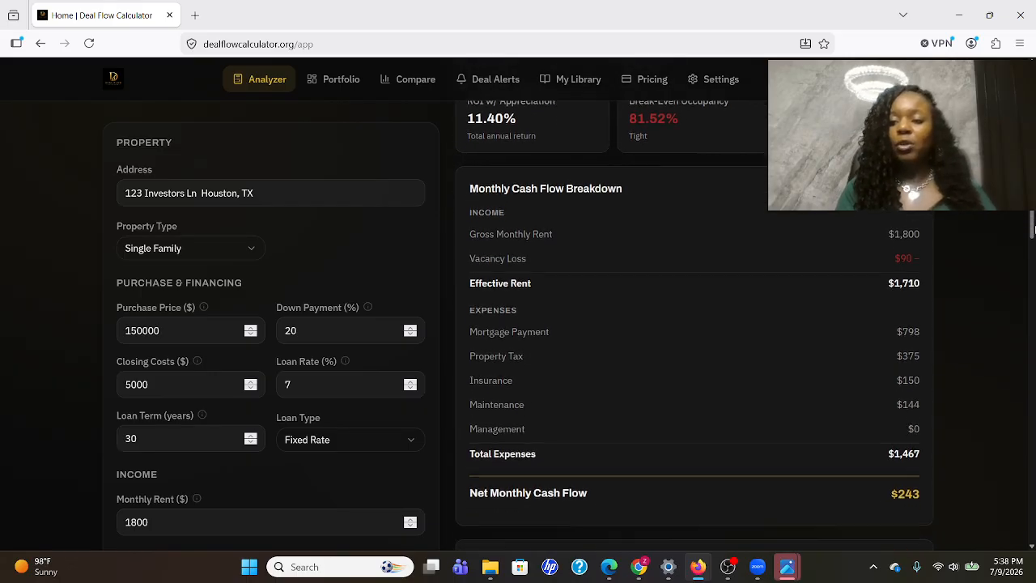
{"action": "scroll", "coordinate": [1032, 230], "scroll_direction": "down", "scroll_amount": 2}
{"action": "scroll", "coordinate": [694, 325], "scroll_direction": "down", "scroll_amount": 1}
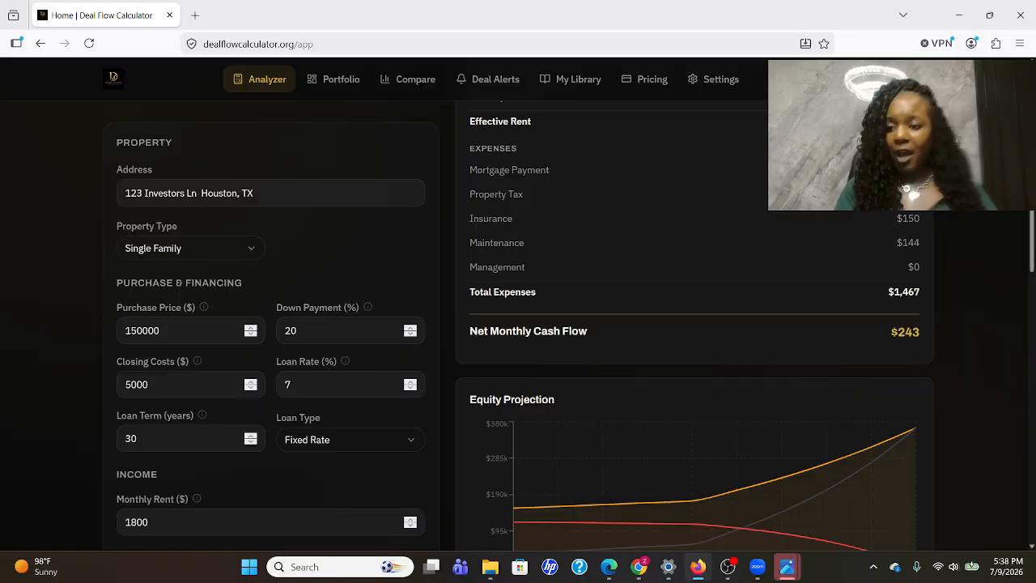
{"action": "left_click_drag", "start_coordinate": [1034, 247], "coordinate": [1033, 387]}
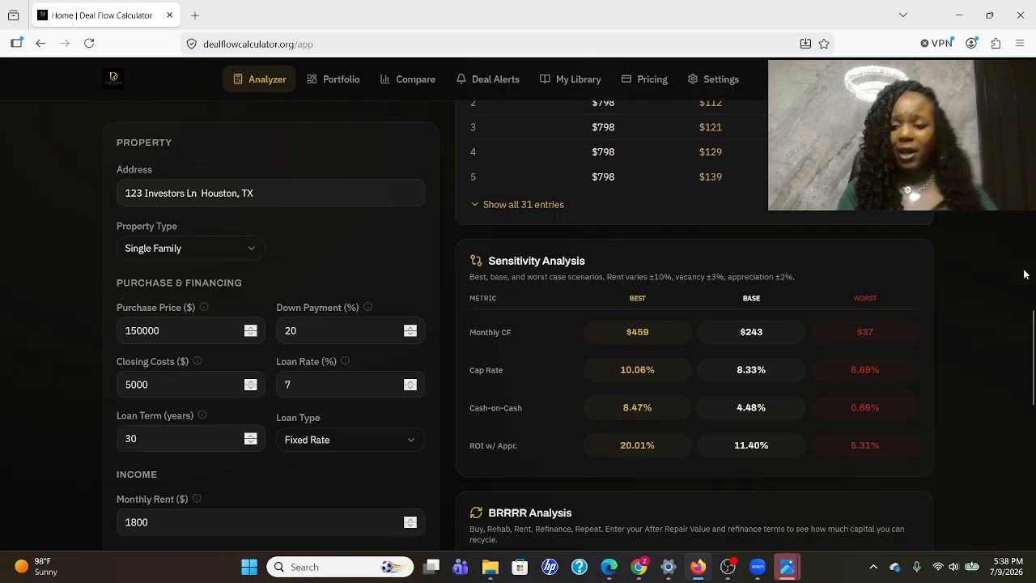
{"action": "scroll", "coordinate": [1033, 318], "scroll_direction": "down", "scroll_amount": 4}
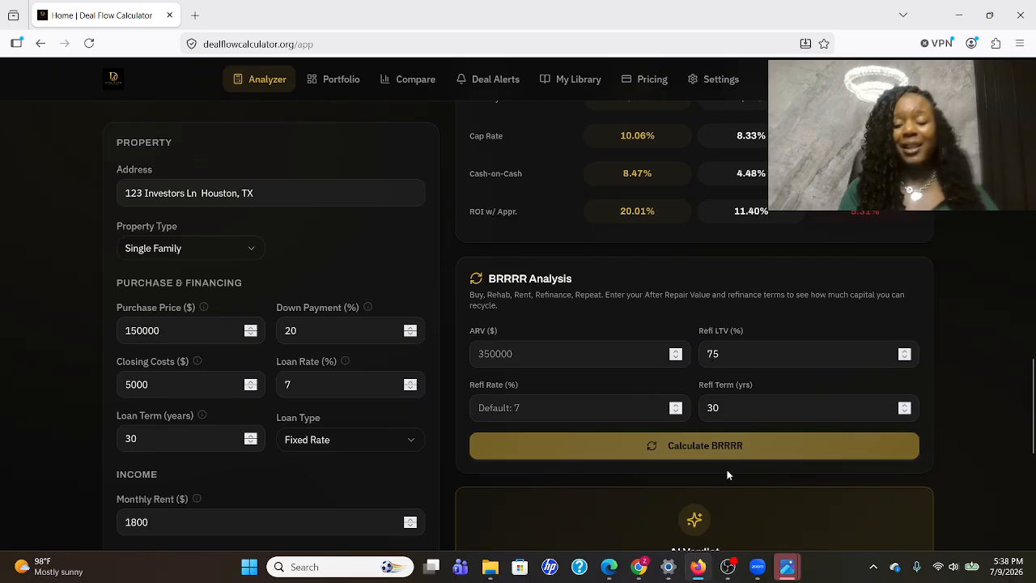
Step: Generate the AI Verdict for the analyzed deal and read its plain-English assessment
{"action": "scroll", "coordinate": [950, 413], "scroll_direction": "down", "scroll_amount": 3}
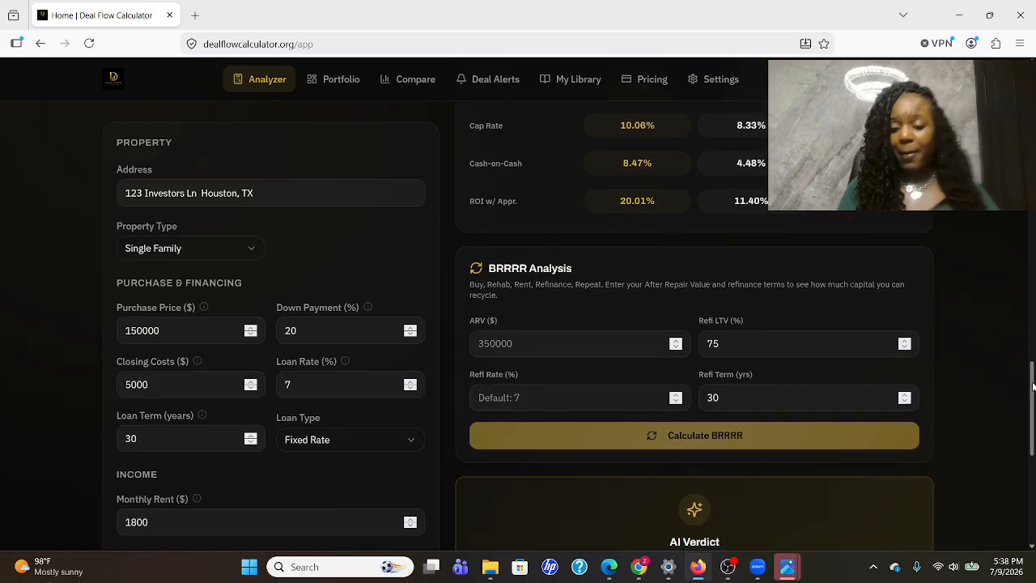
{"action": "scroll", "coordinate": [950, 413], "scroll_direction": "down", "scroll_amount": 1}
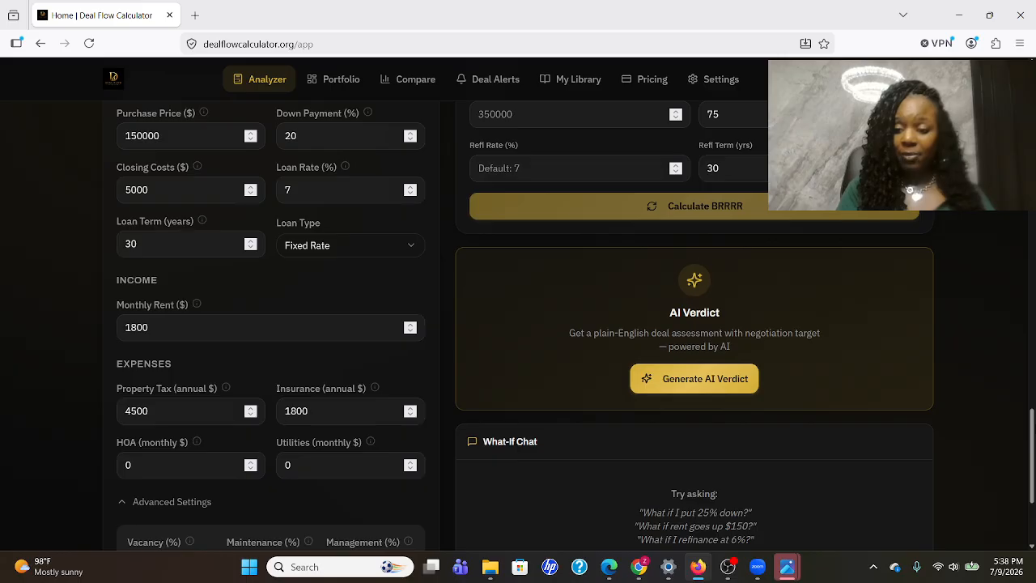
{"action": "left_click", "coordinate": [723, 377]}
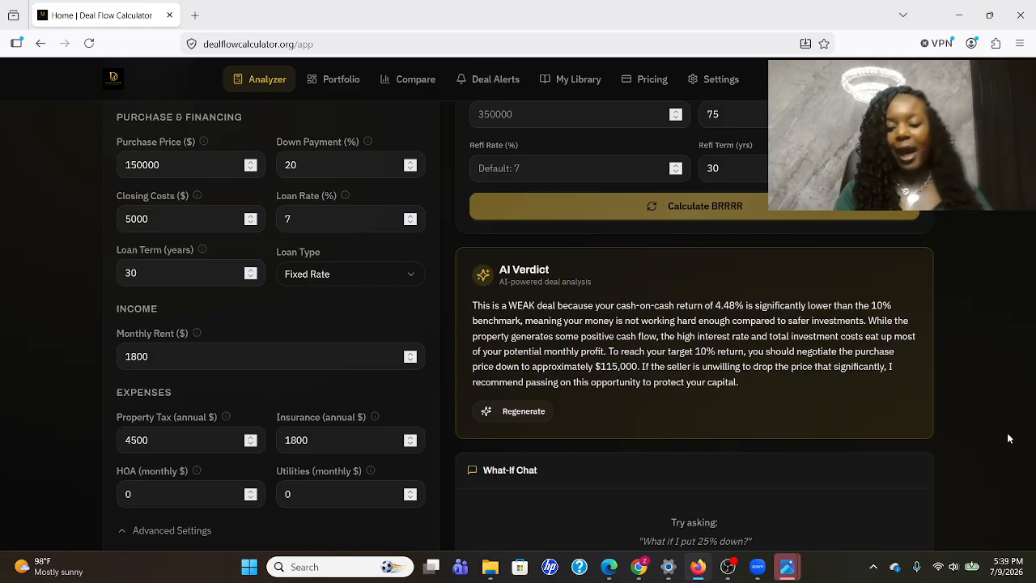
Step: Ask the What-If Chat "What if I drop the purchase price to 115k what will happen?"
{"action": "scroll", "coordinate": [1031, 412], "scroll_direction": "down", "scroll_amount": 2}
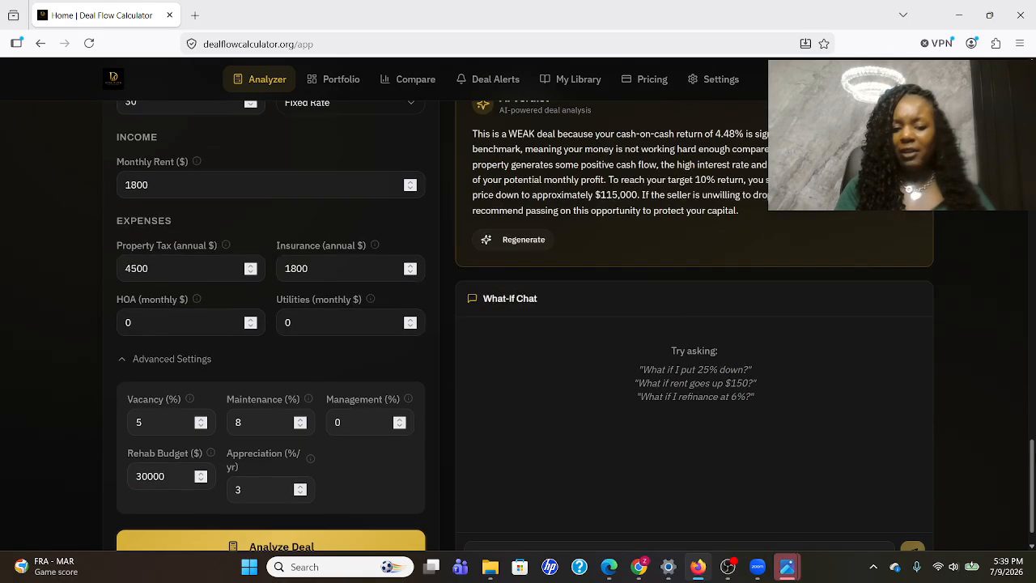
{"action": "left_click_drag", "start_coordinate": [1032, 448], "coordinate": [1032, 459]}
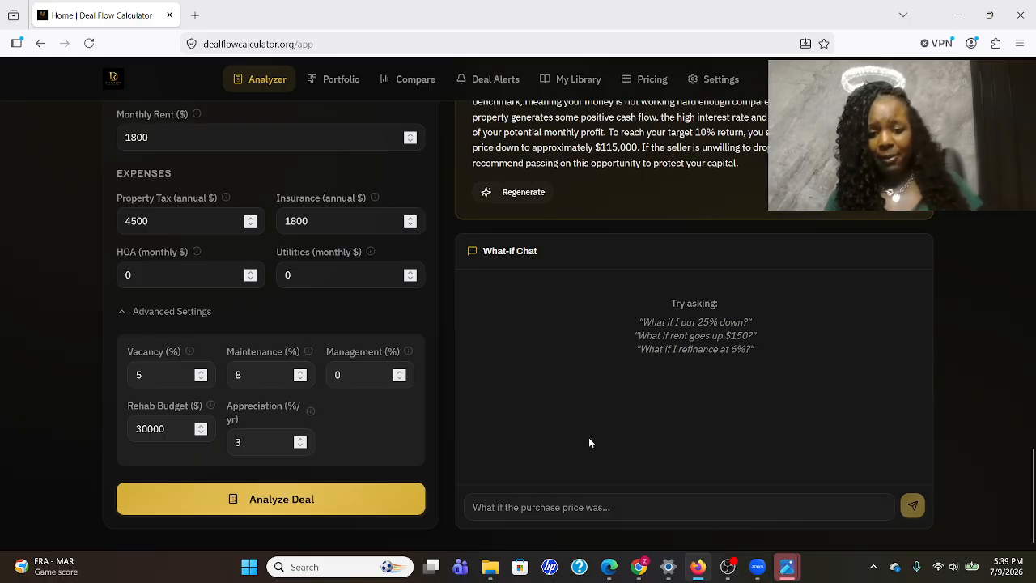
{"action": "left_click", "coordinate": [514, 508]}
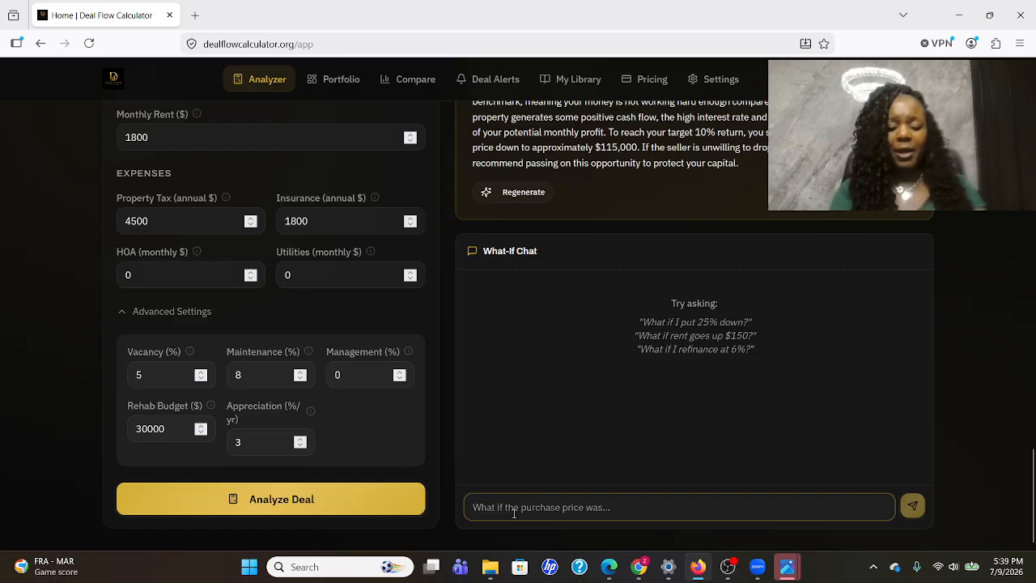
{"action": "type", "text": "What if I"}
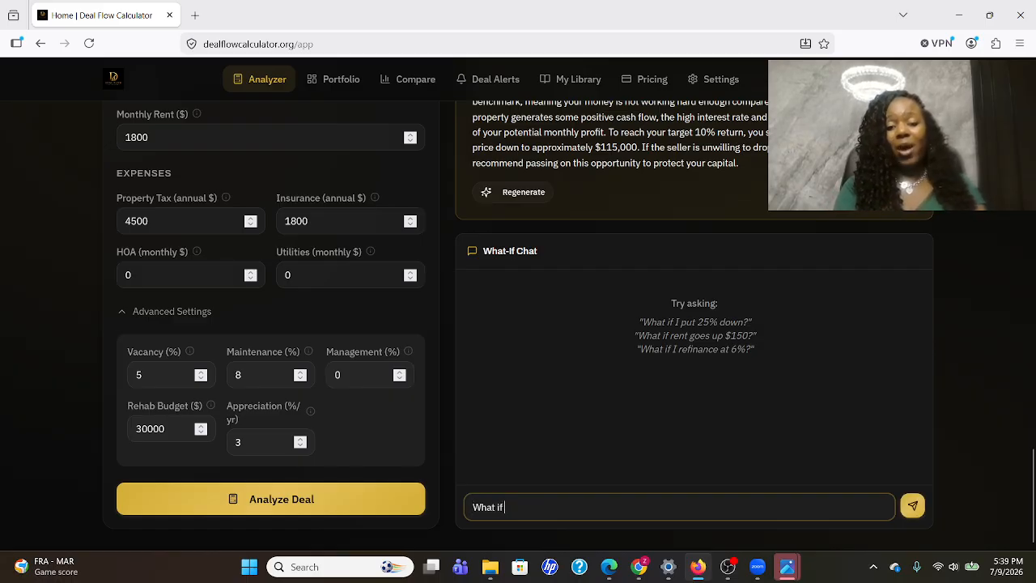
{"action": "type", "text": " don't"}
{"action": "key", "text": "BackSpace"}
{"action": "key", "text": "BackSpace"}
{"action": "key", "text": "BackSpace"}
{"action": "key", "text": "BackSpace"}
{"action": "key", "text": "BackSpace"}
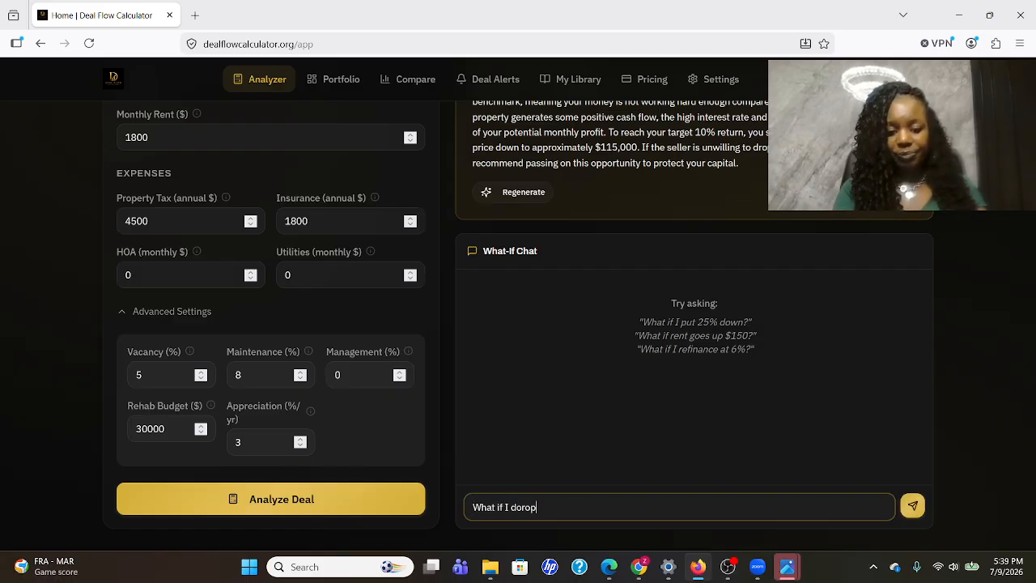
{"action": "type", "text": "rop the pru"}
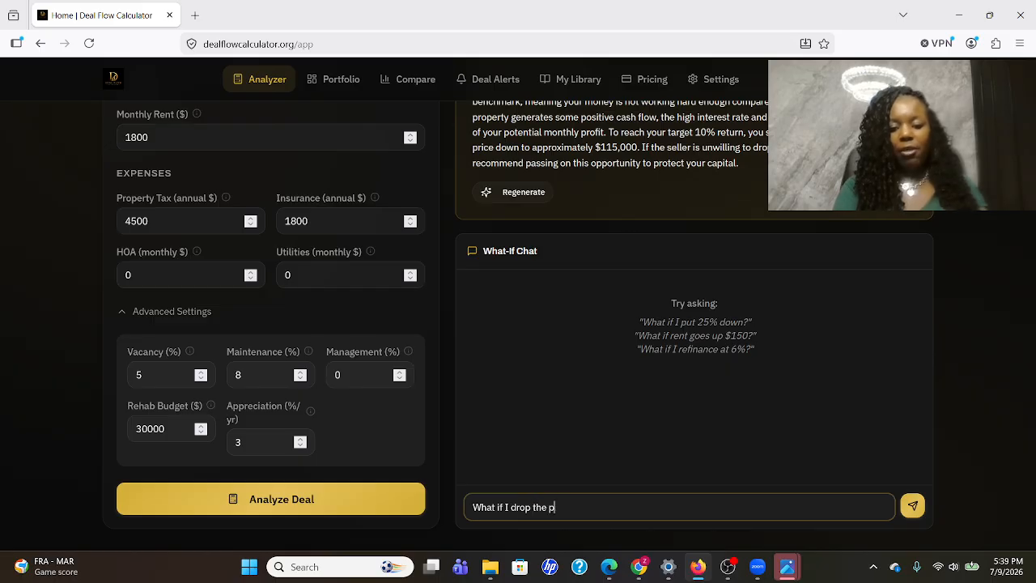
{"action": "key", "text": "BackSpace"}
{"action": "key", "text": "BackSpace"}
{"action": "type", "text": "urcha"}
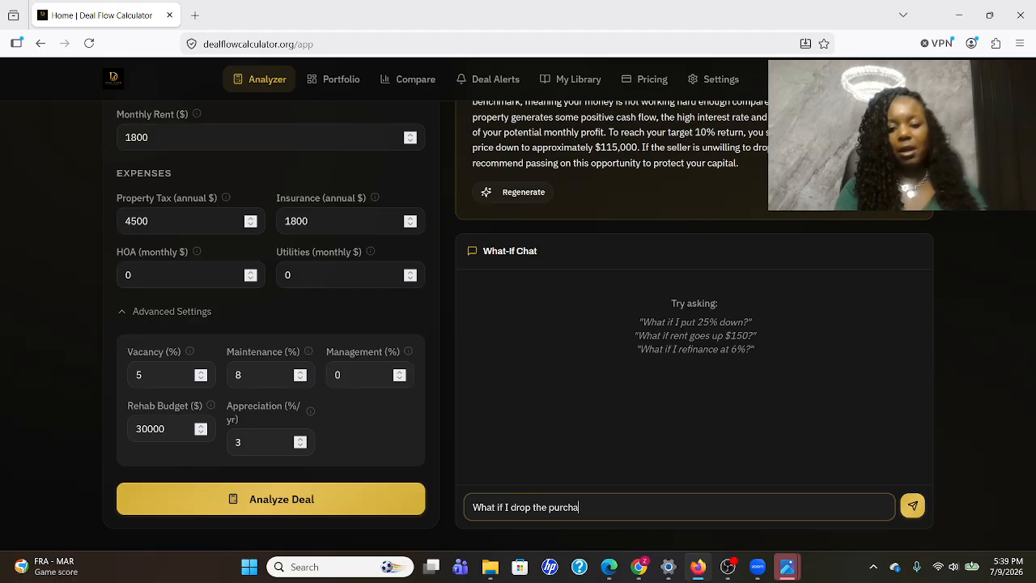
{"action": "type", "text": "se price to "}
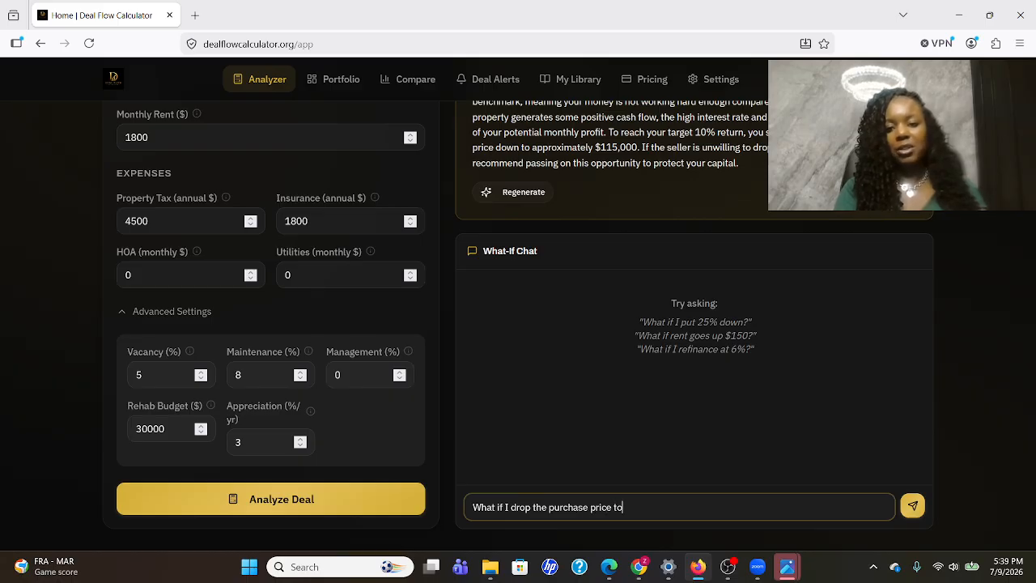
{"action": "type", "text": "115"}
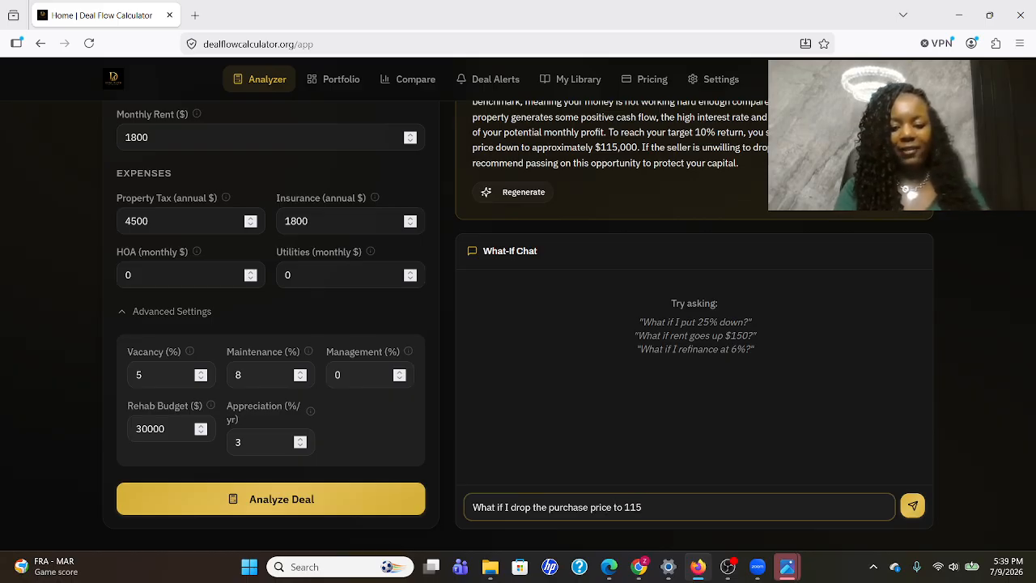
{"action": "type", "text": "k"}
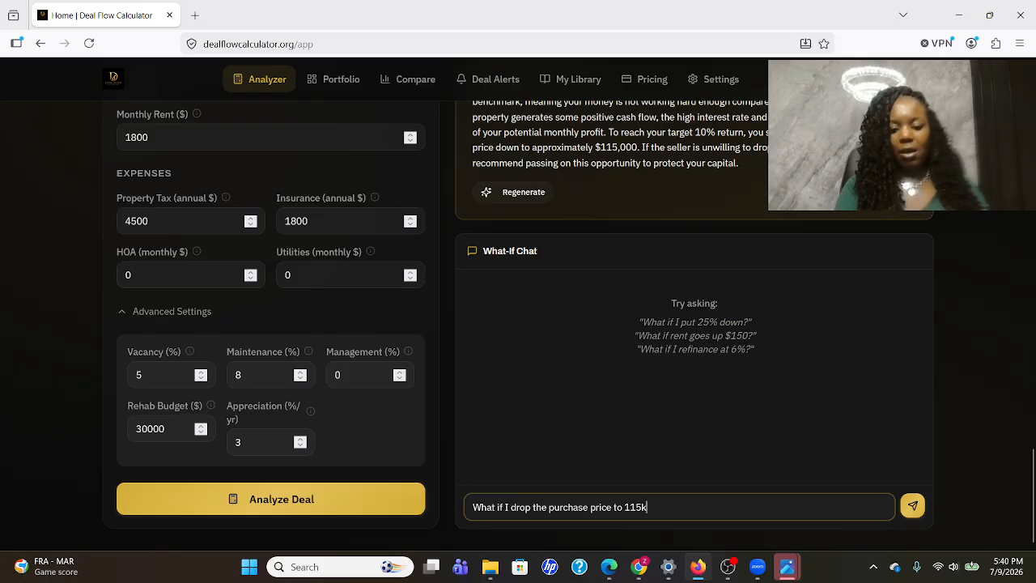
{"action": "type", "text": " what will ha"}
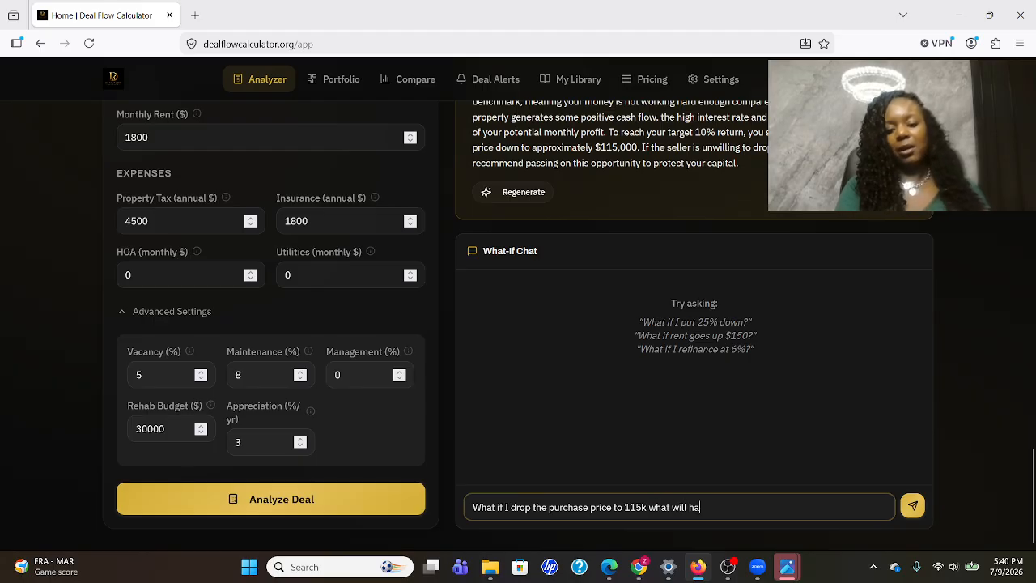
{"action": "type", "text": "ppen"}
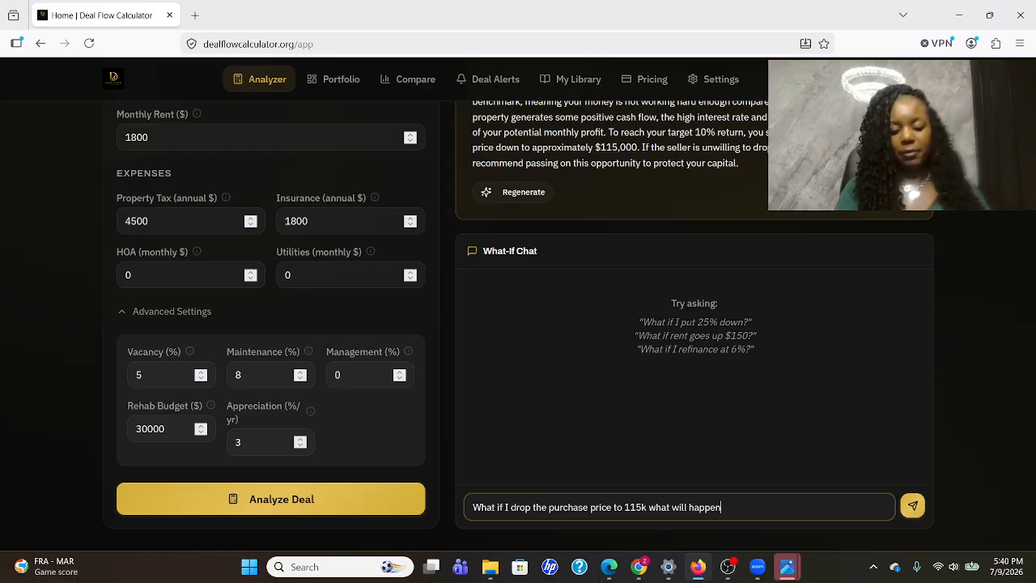
{"action": "type", "text": "?"}
{"action": "key", "text": "Return"}
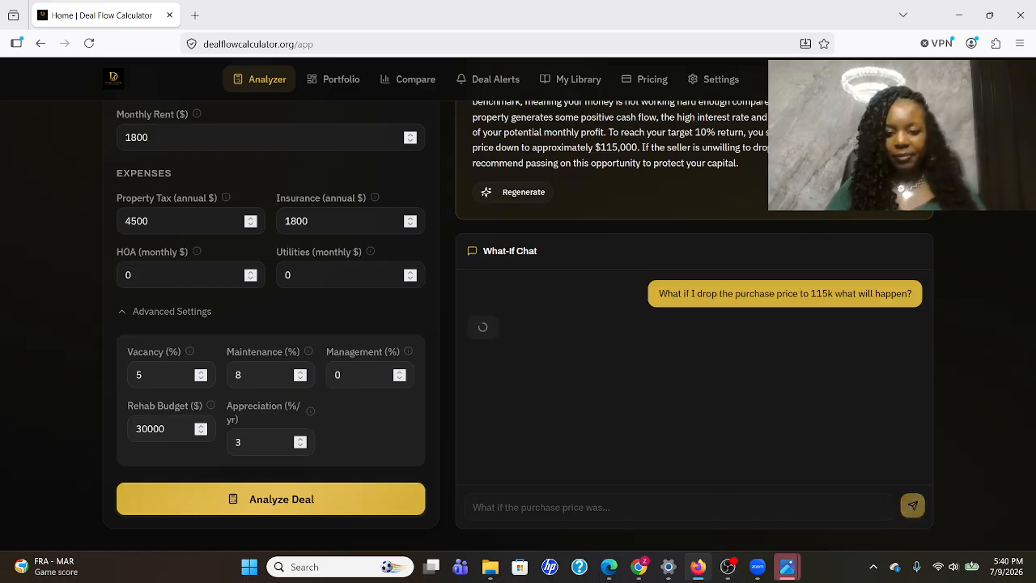